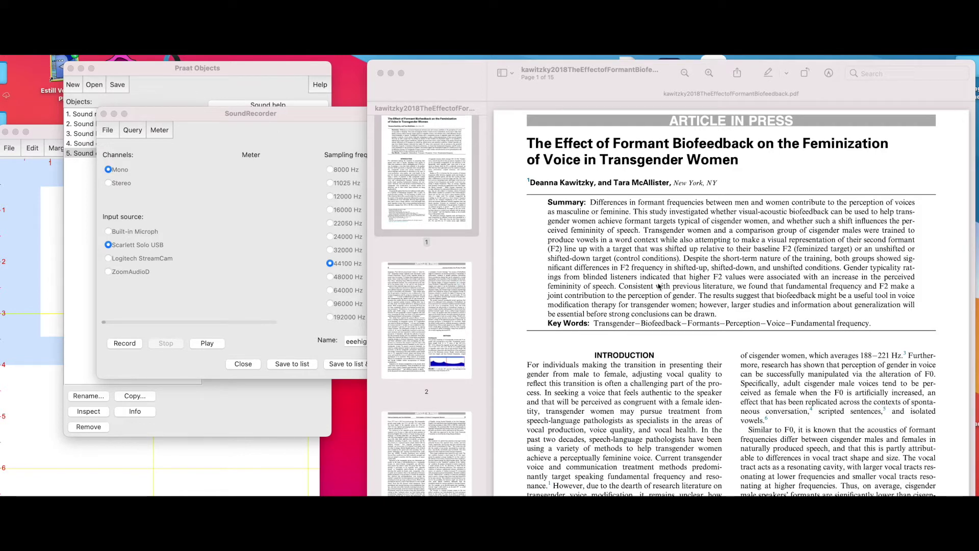
Step: Highlight the summary's points on F0 and F2, gender typicality ratings, blinded listeners and F2
left_click(623, 287)
left_click_drag(619, 286, 688, 298)
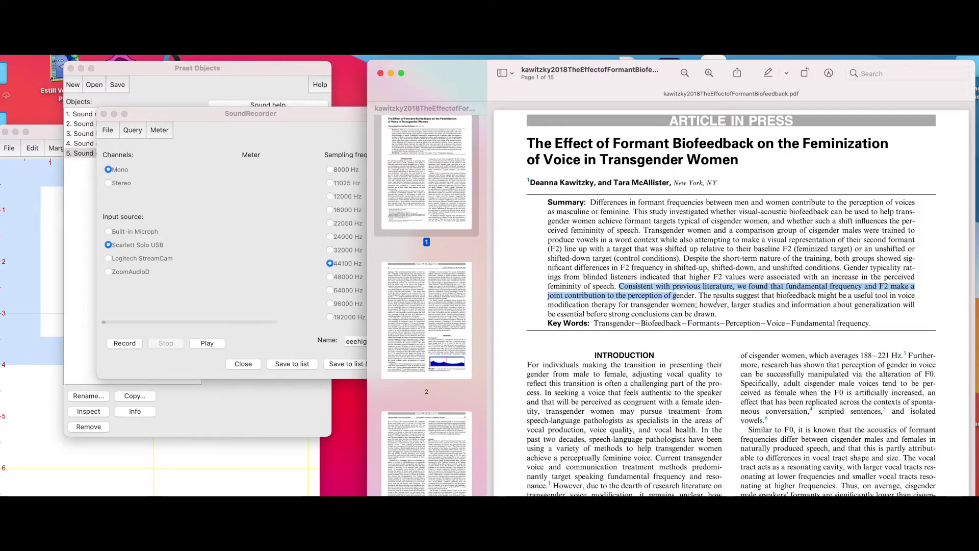
left_click_drag(786, 286, 862, 287)
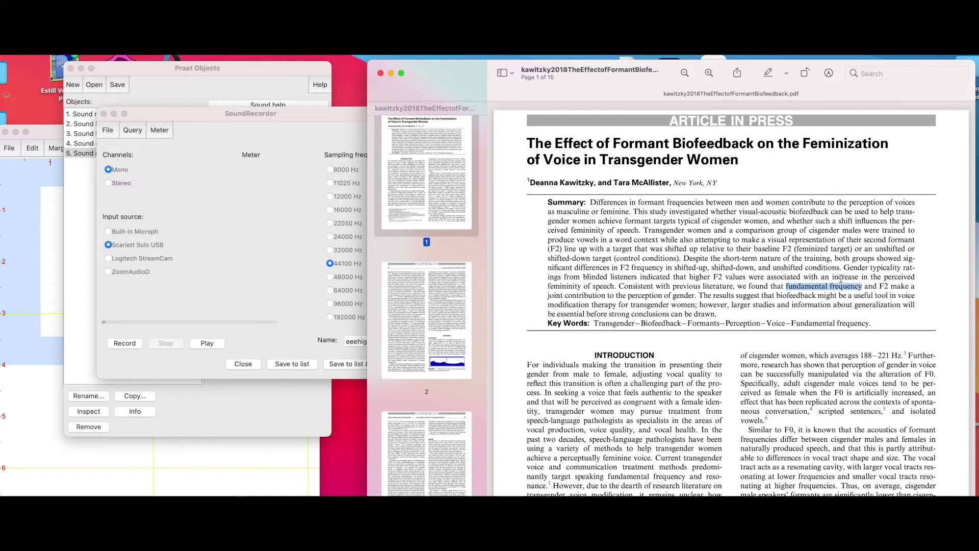
left_click_drag(842, 269, 917, 278)
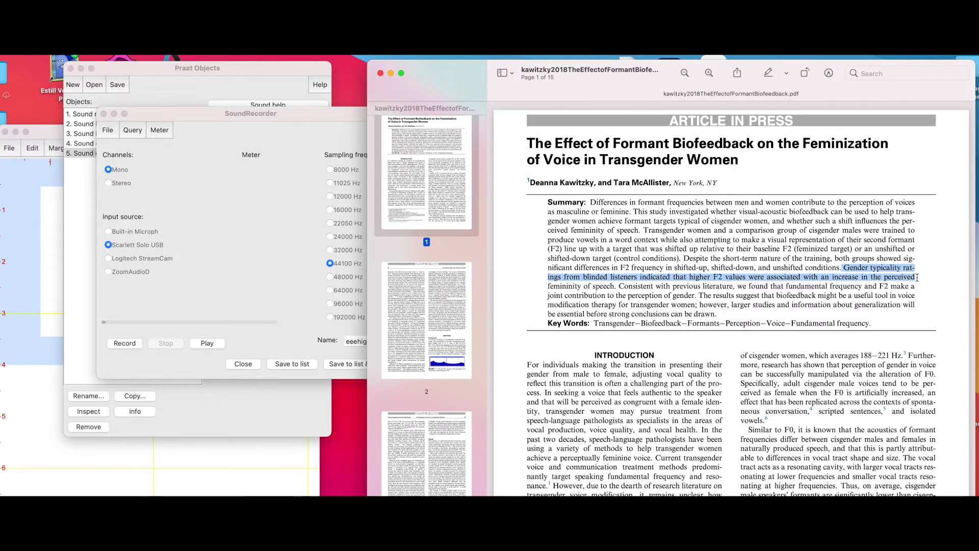
left_click_drag(547, 286, 637, 278)
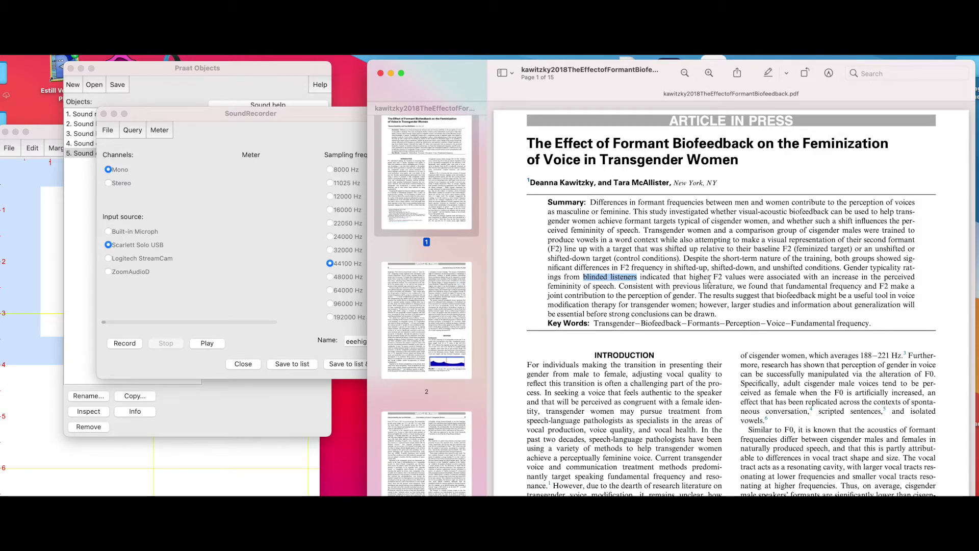
left_click_drag(713, 277, 725, 277)
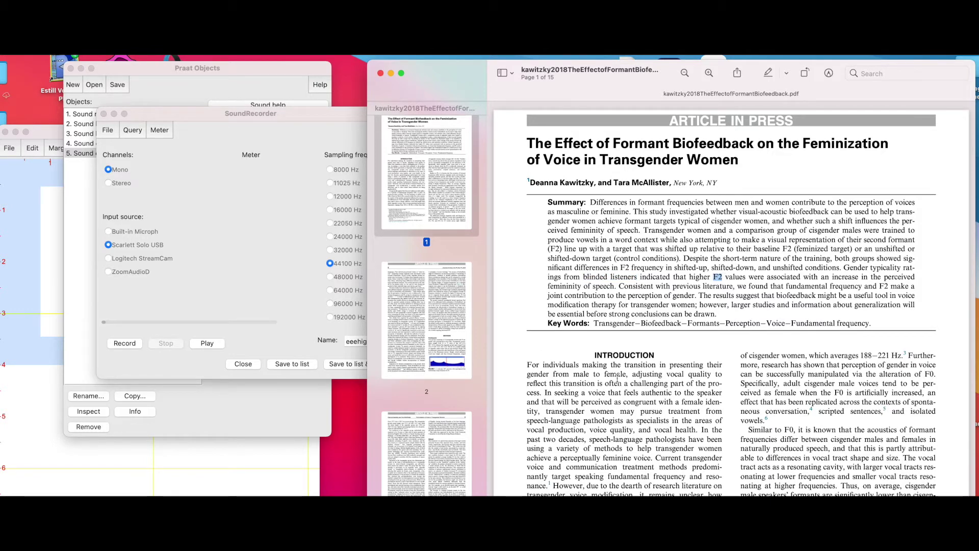
Step: On page 2, highlight '12 transgender women' in the Participants section
scroll(614, 378, "down", 10)
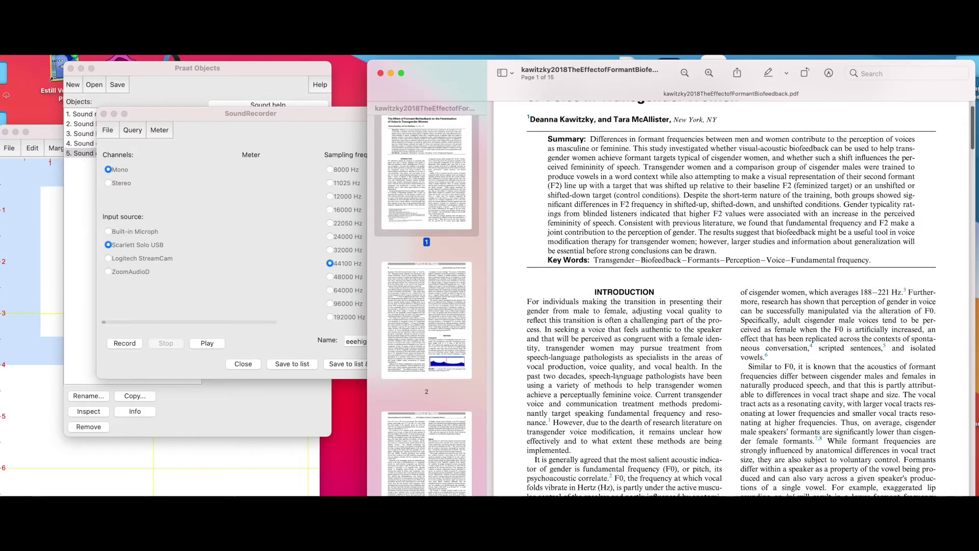
scroll(623, 378, "down", 15)
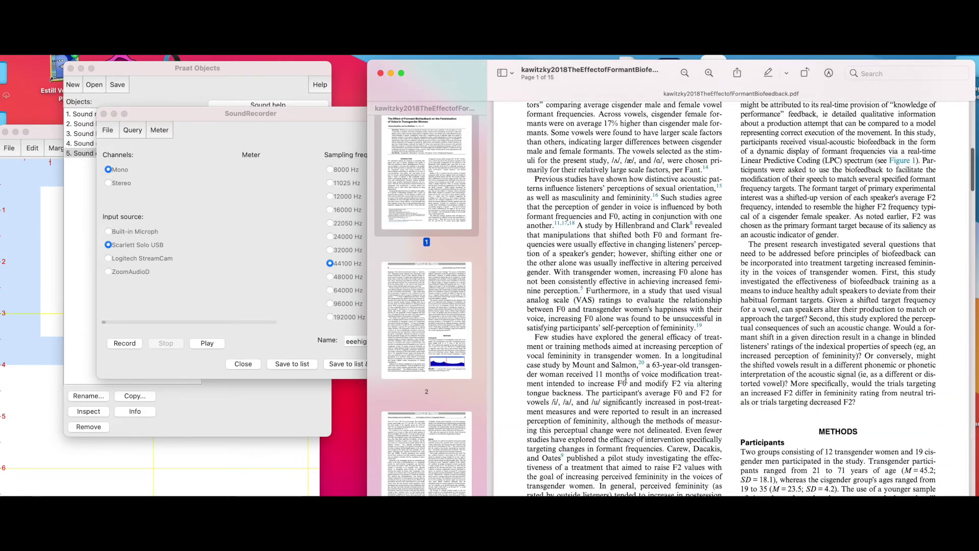
scroll(625, 377, "down", 4)
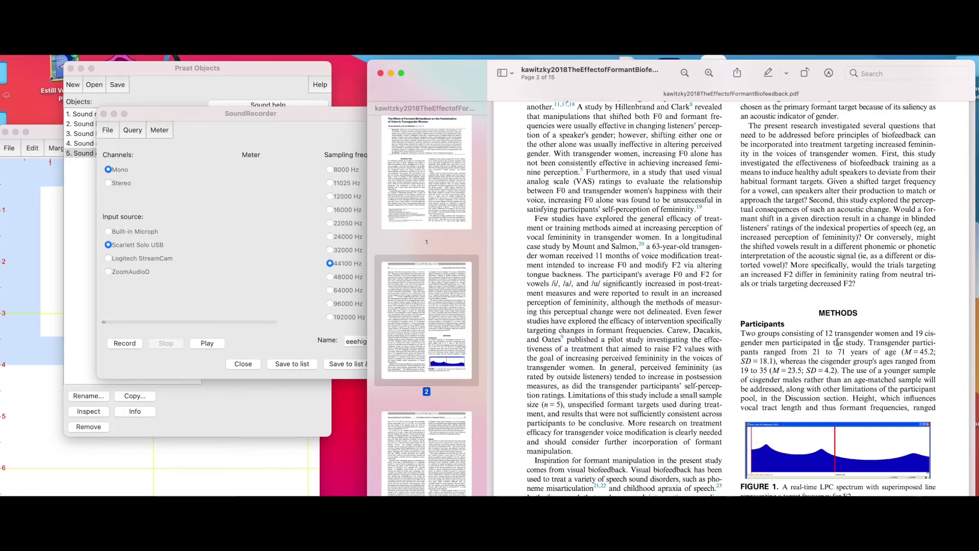
left_click_drag(825, 334, 901, 334)
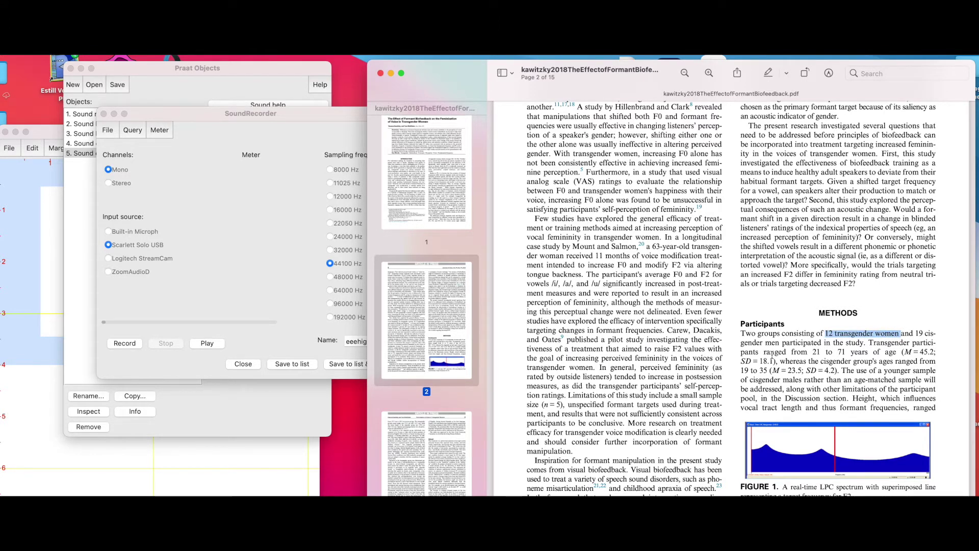
Step: Highlight the page-3 Stimuli passage on the target vowels, then bring Praat's object list forward
scroll(706, 372, "down", 10)
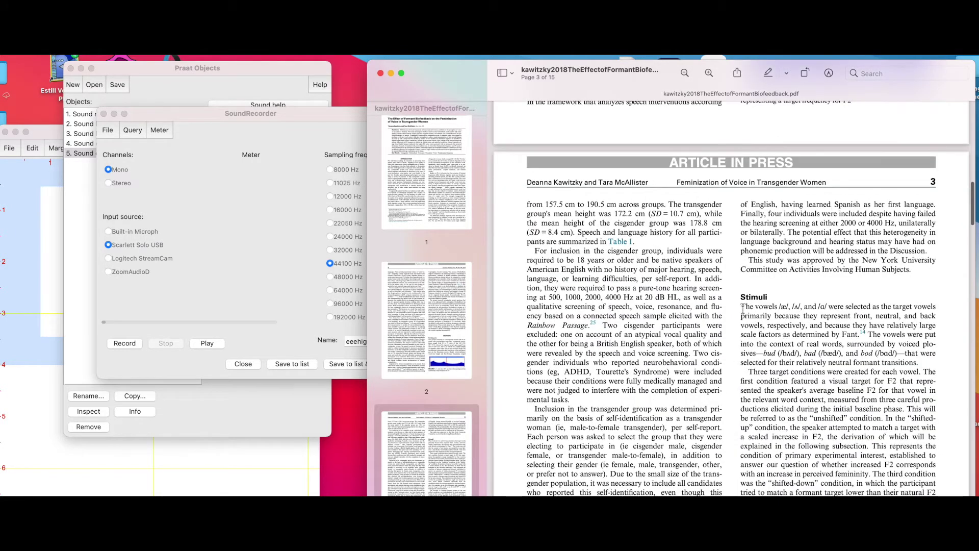
left_click_drag(741, 307, 940, 354)
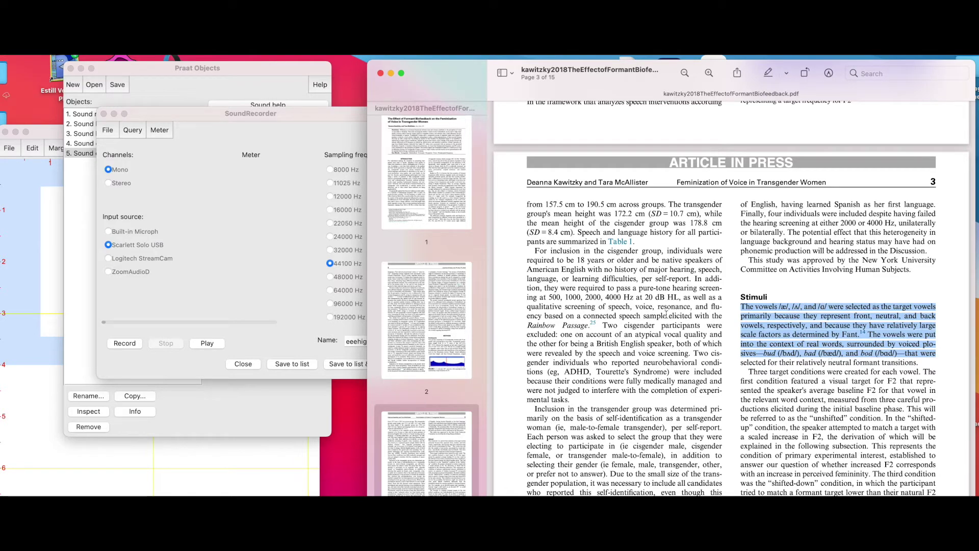
left_click(150, 74)
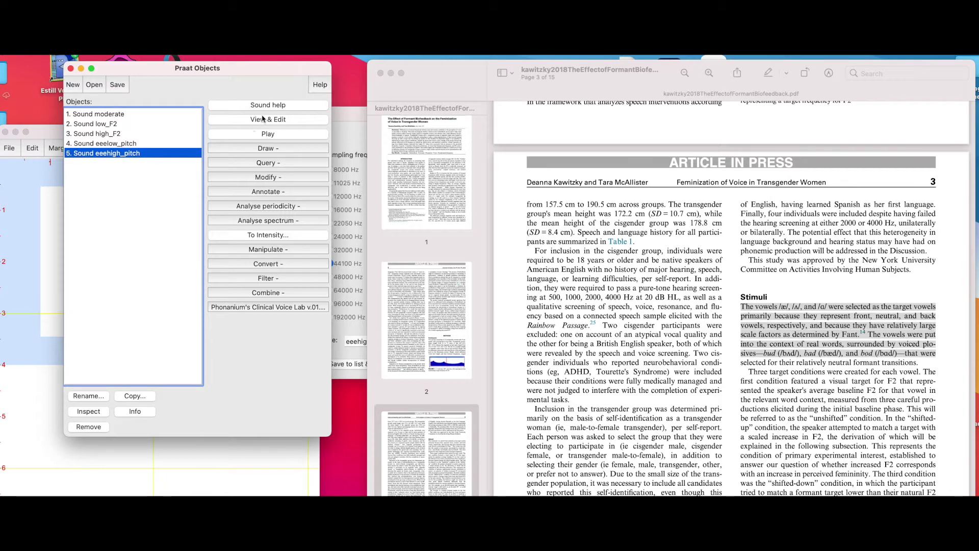
Step: Open the mono sound recorder and name the recording 'badbudbod'
left_click(75, 86)
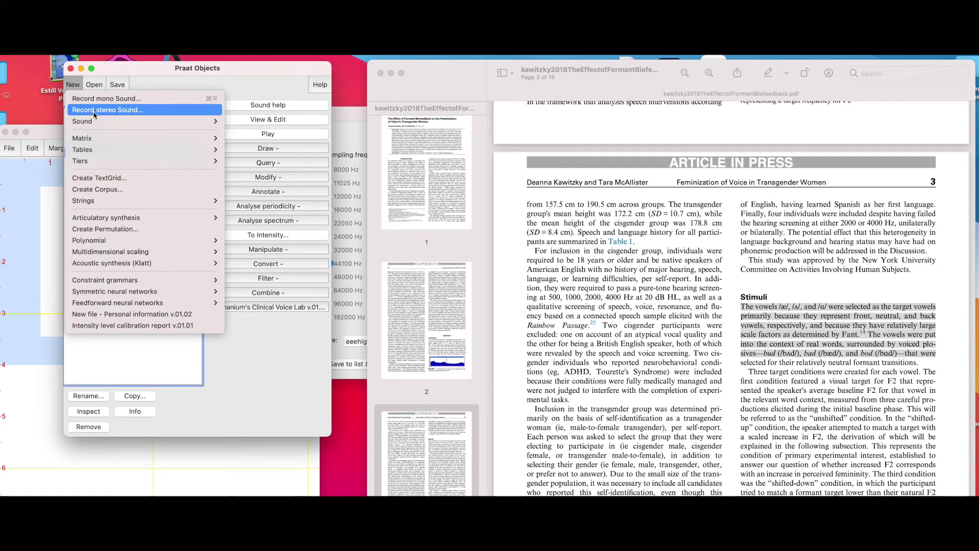
left_click(97, 98)
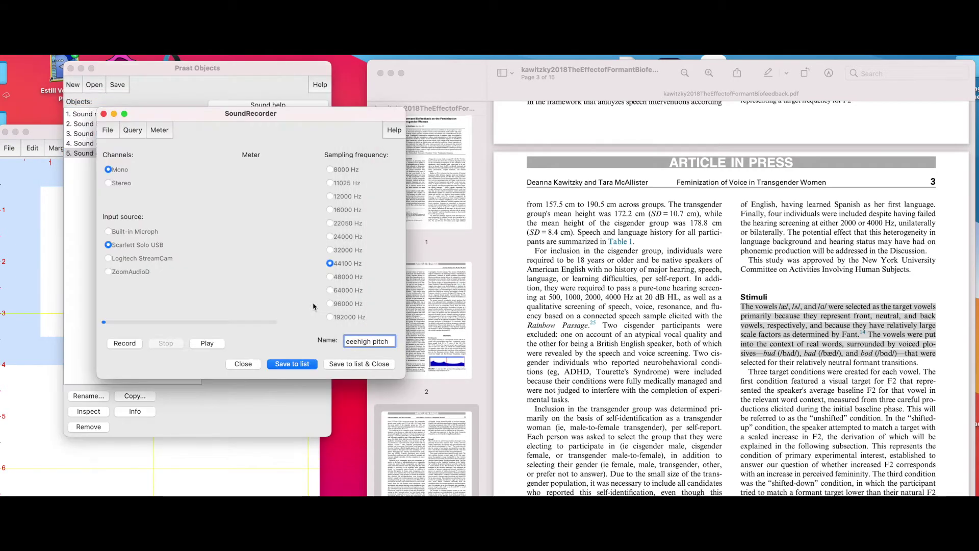
left_click_drag(290, 120, 356, 145)
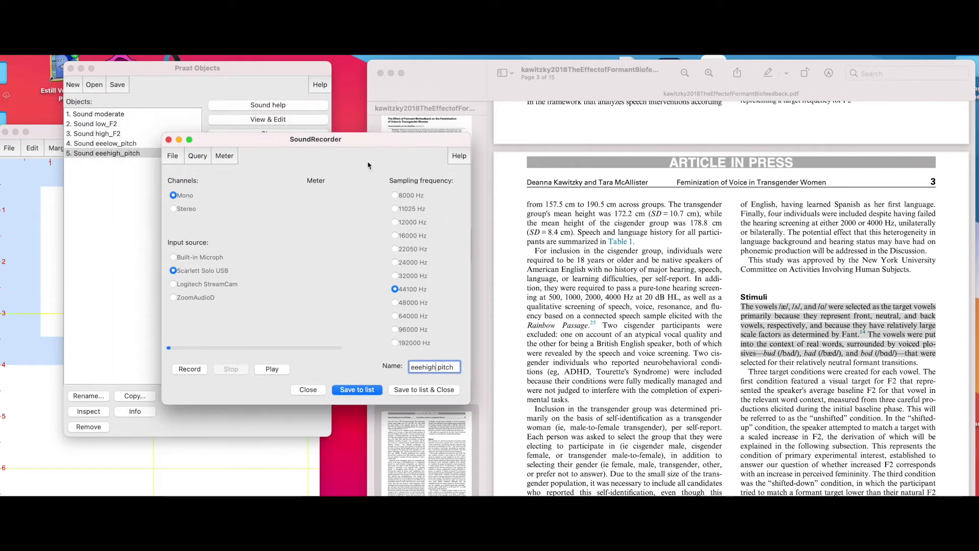
left_click_drag(455, 366, 387, 369)
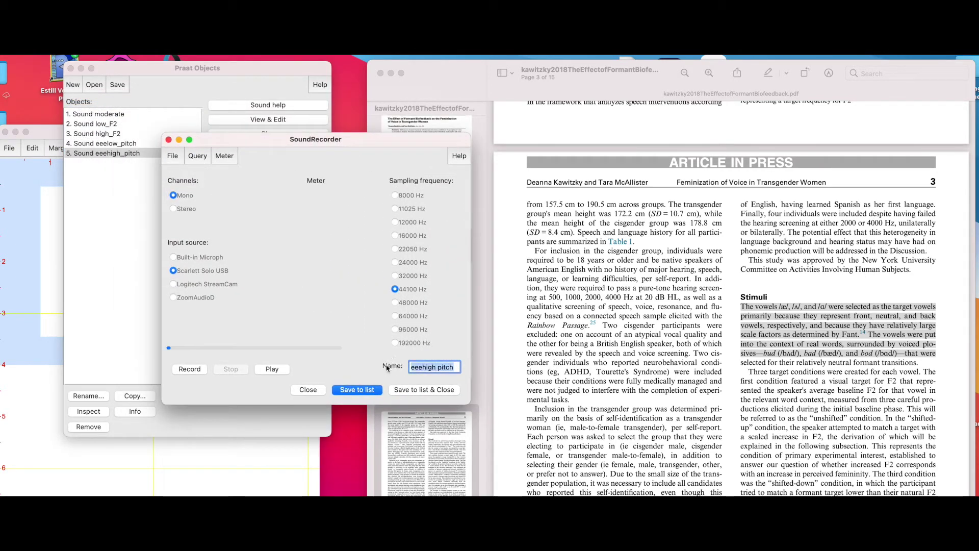
type("bad")
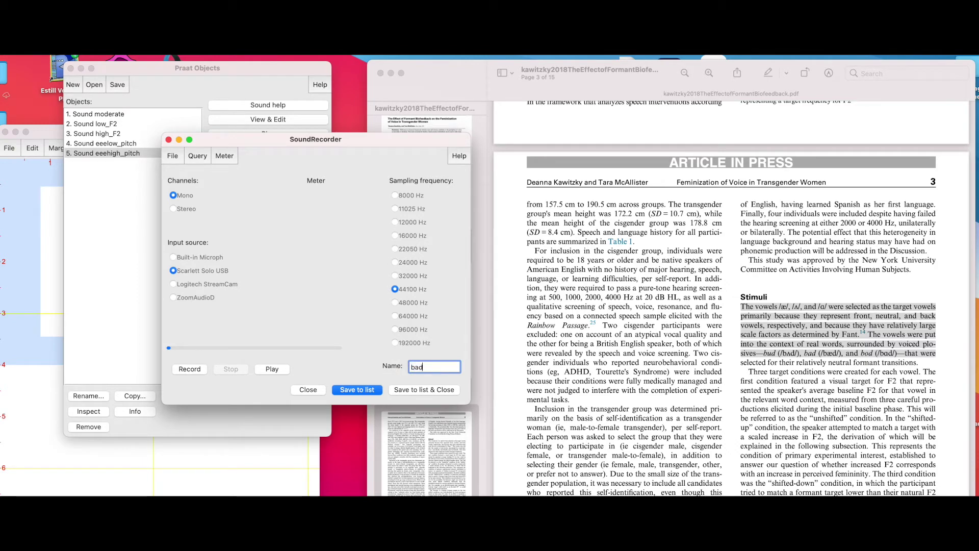
type("budbod")
Step: Record 'bad bud bod' and save it to the object list as badbudbodlowF2
left_click(190, 370)
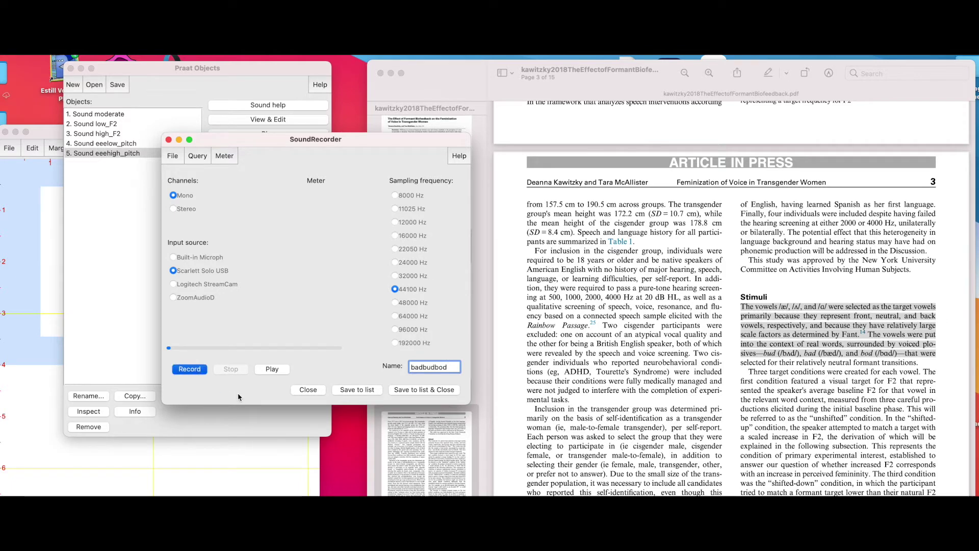
key("Return")
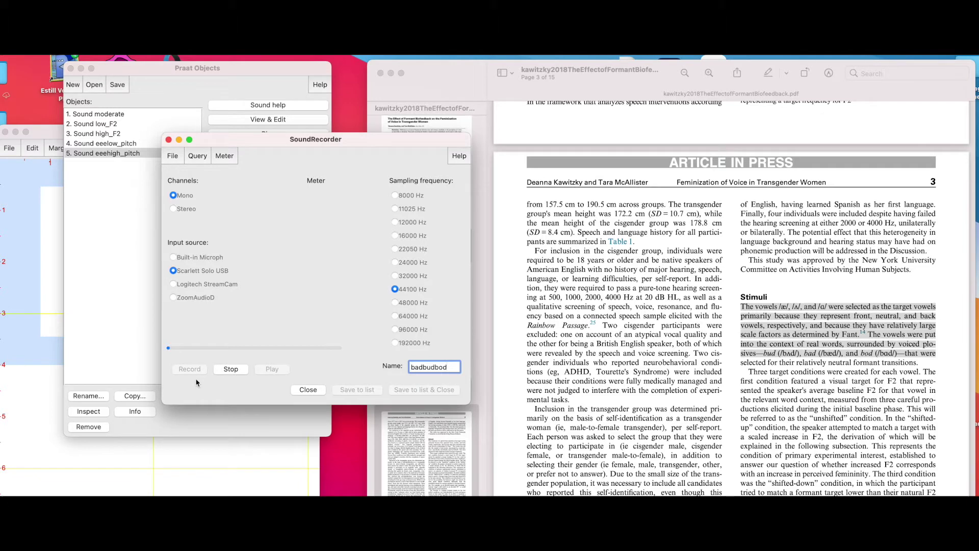
left_click(233, 371)
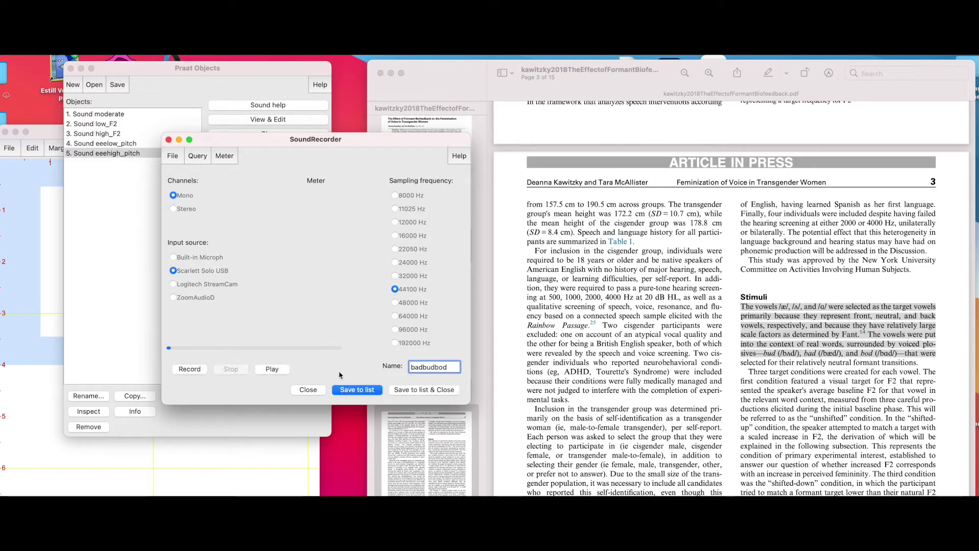
double_click(454, 366)
type("F2")
left_click(371, 391)
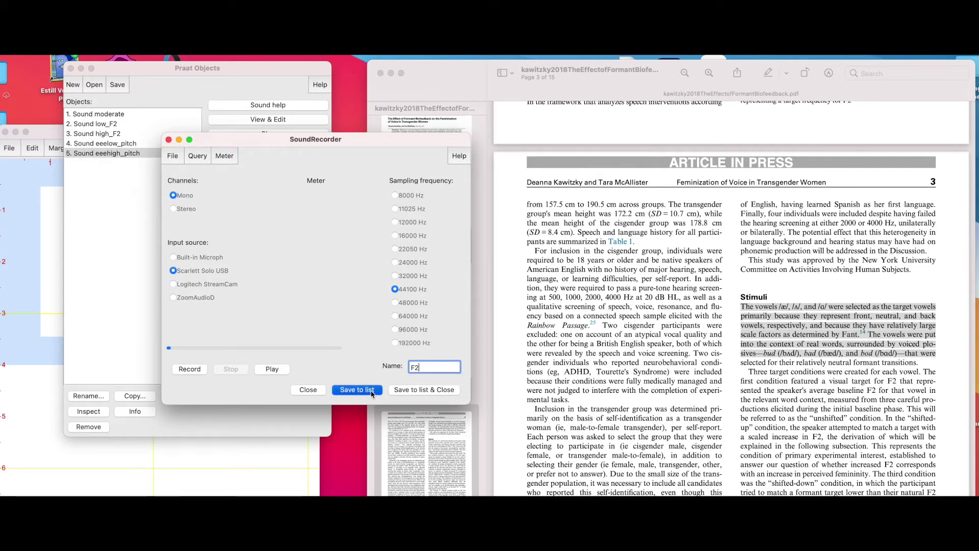
Step: Change the recorder's name field to badbudbodhighF2
left_click(413, 368)
type("badbudbodl")
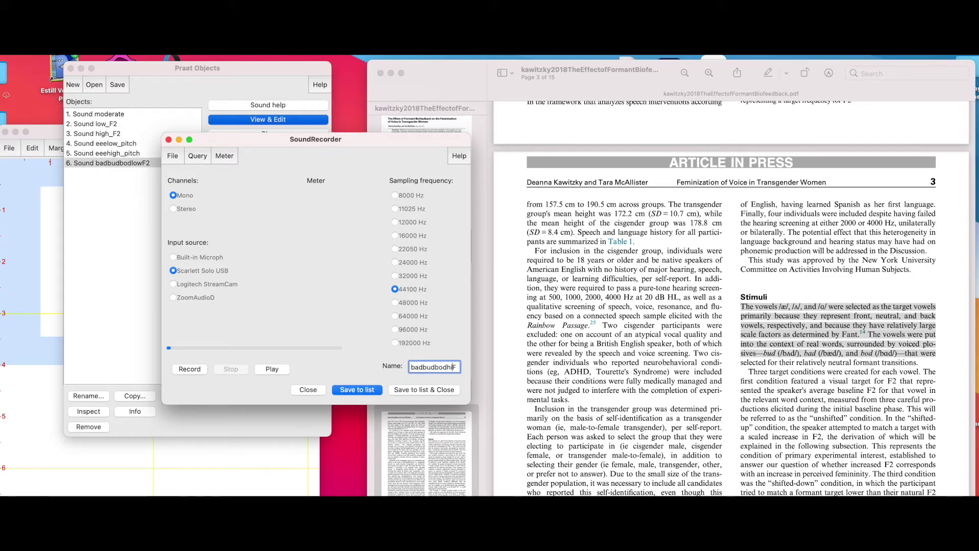
key("BackSpace")
key("BackSpace")
key("BackSpace")
key("BackSpace")
key("BackSpace")
key("BackSpace")
key("BackSpace")
key("BackSpace")
key("BackSpace")
type("badbudbodhig")
Step: Record the second 'bad bud bod' take, save it to the list, and select badbudbodlowF2
mouse_move(190, 368)
left_mouse_down()
mouse_move(244, 383)
mouse_move(204, 375)
left_mouse_up()
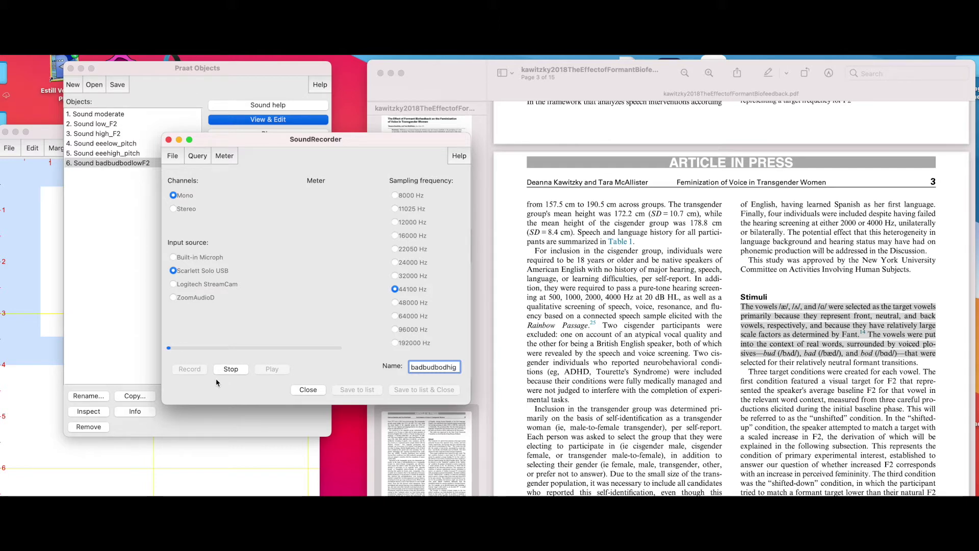
left_click(234, 372)
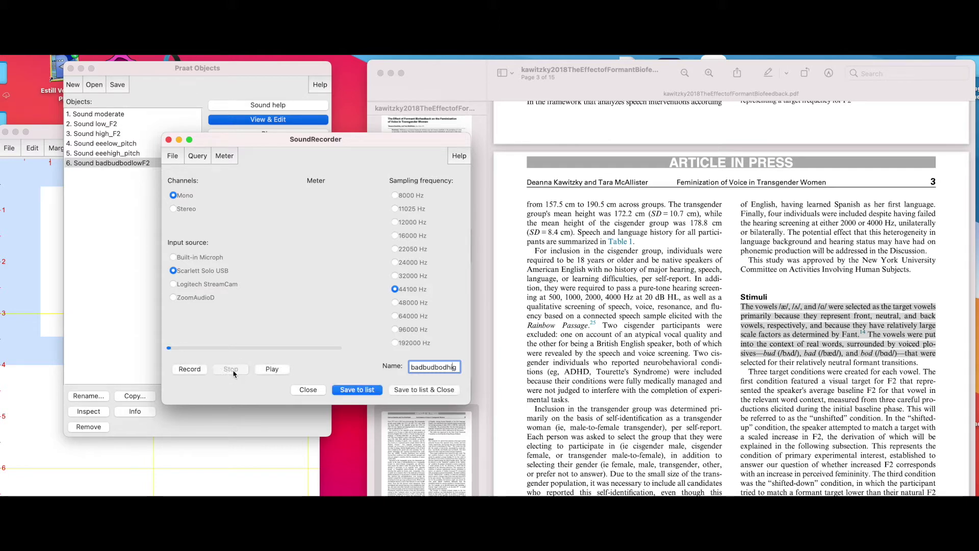
left_click(356, 391)
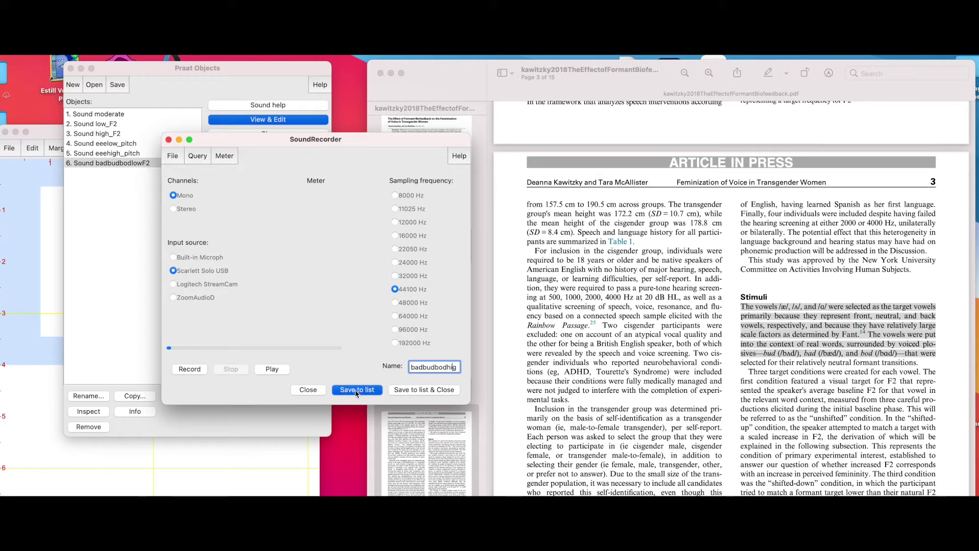
left_click(124, 165)
left_click(143, 163)
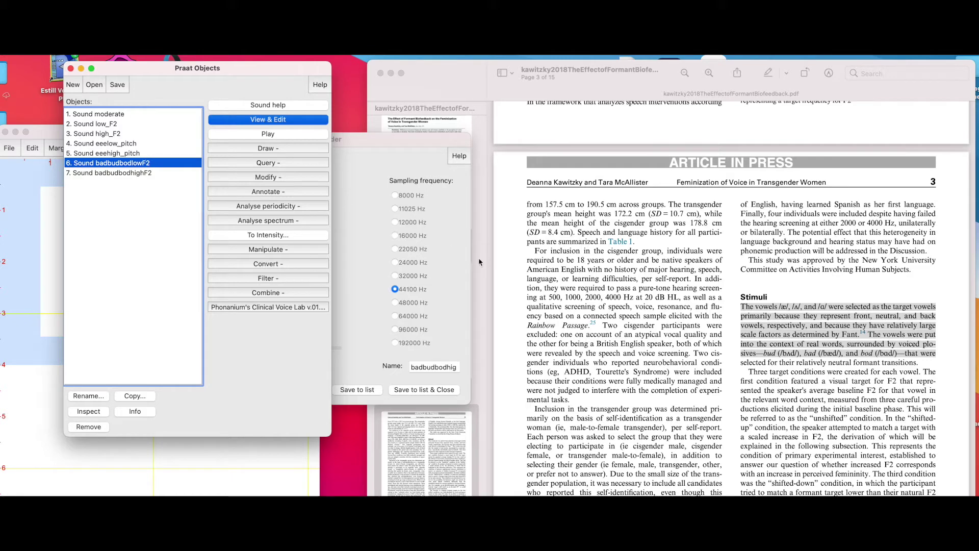
Step: Open badbudbodlowF2 and badbudbodhighF2 in sound editors positioned side by side
key("Return")
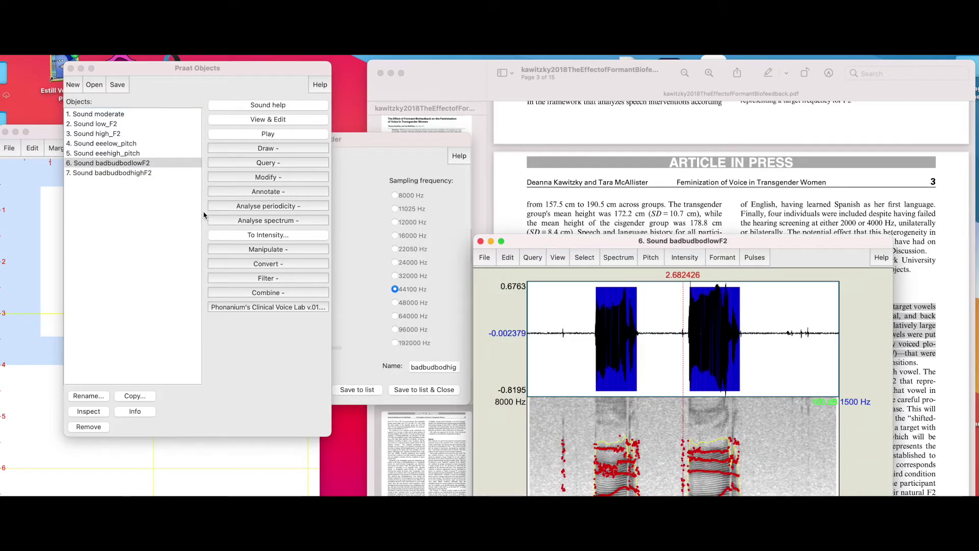
left_click_drag(753, 243, 402, 155)
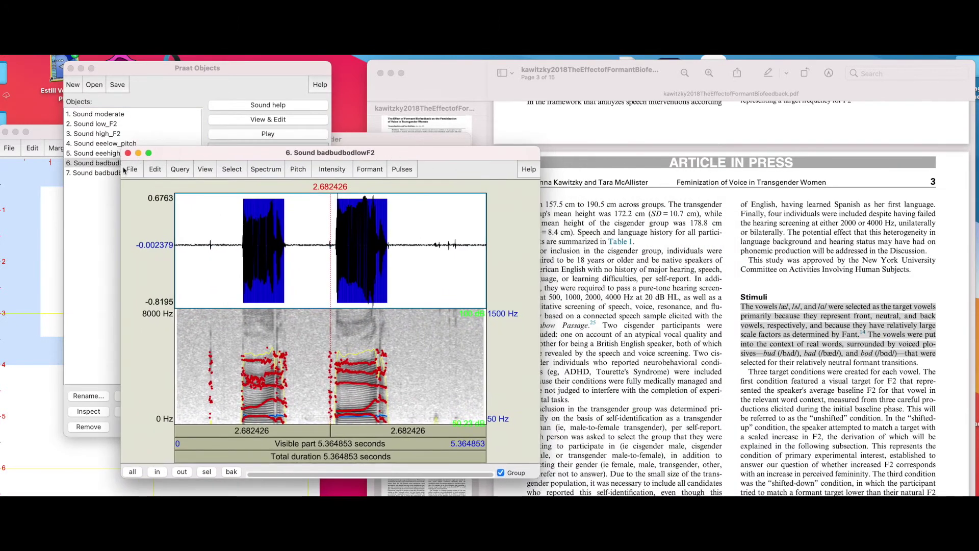
left_click(108, 165)
left_click(173, 175)
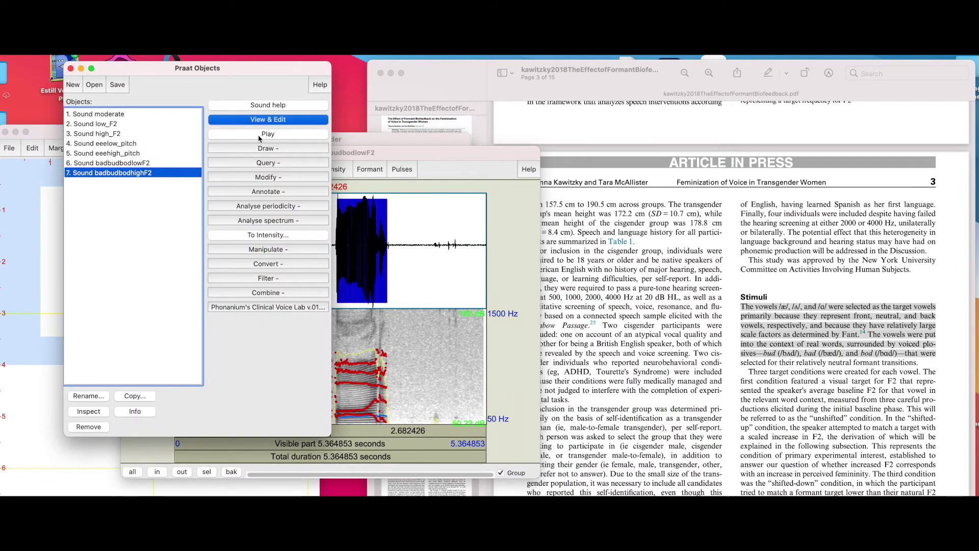
key("Return")
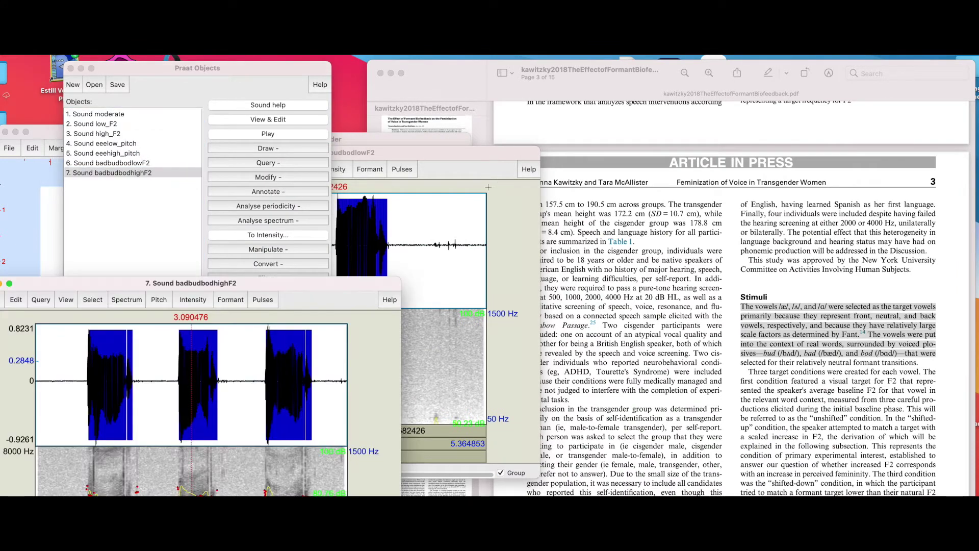
left_click_drag(225, 225, 765, 138)
left_click_drag(466, 158, 457, 147)
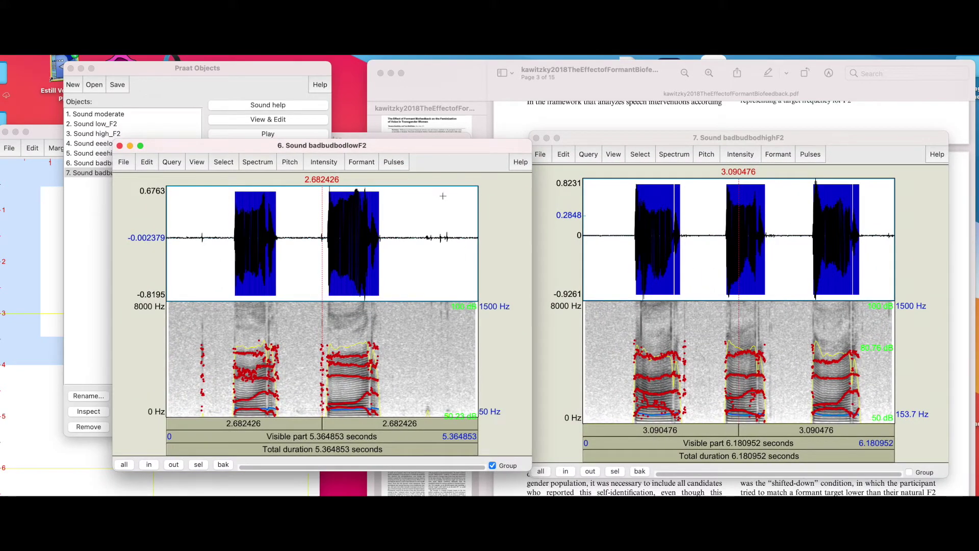
left_click(359, 162)
Step: Hide the formant tracks and toggle the pitch contour off and on in the low-F2 editor
left_click(371, 177)
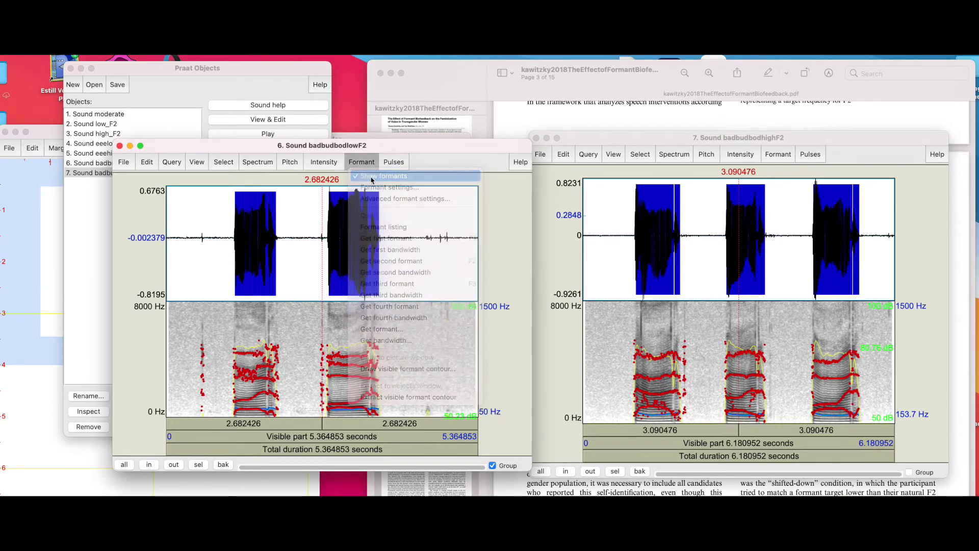
left_click(289, 163)
left_click(305, 177)
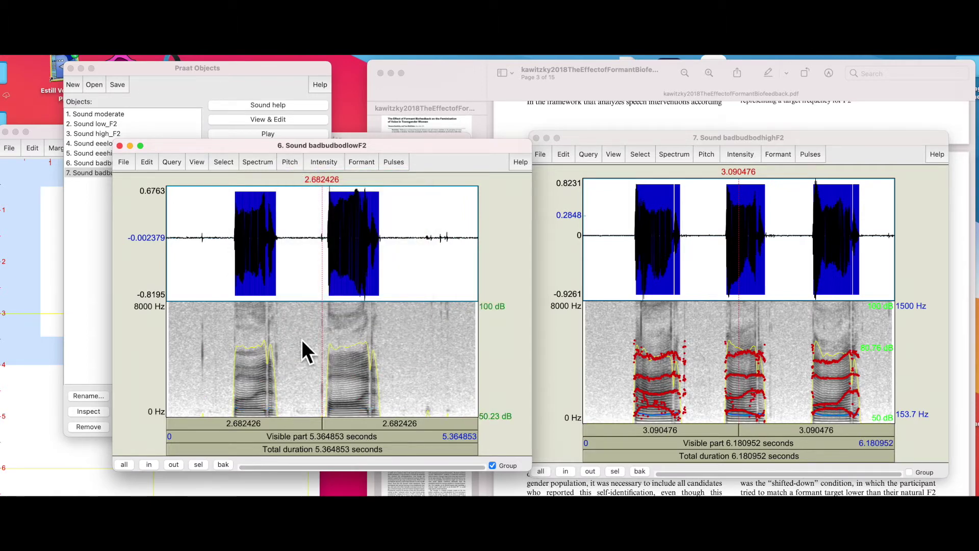
left_click(289, 162)
left_click(306, 178)
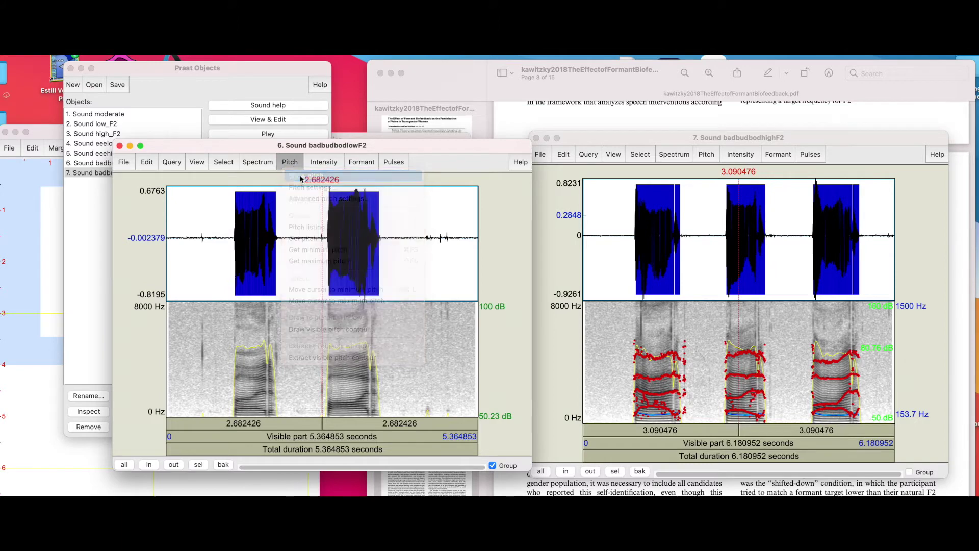
Step: Check the pitch in both low-F2 vowels and in the high-F2 take's third word
left_click(253, 408)
left_click(253, 409)
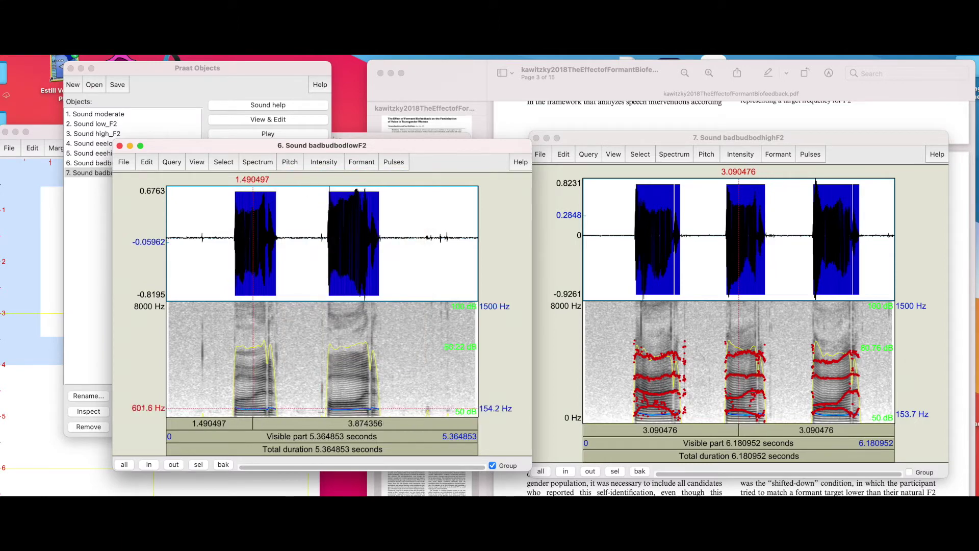
left_click(357, 409)
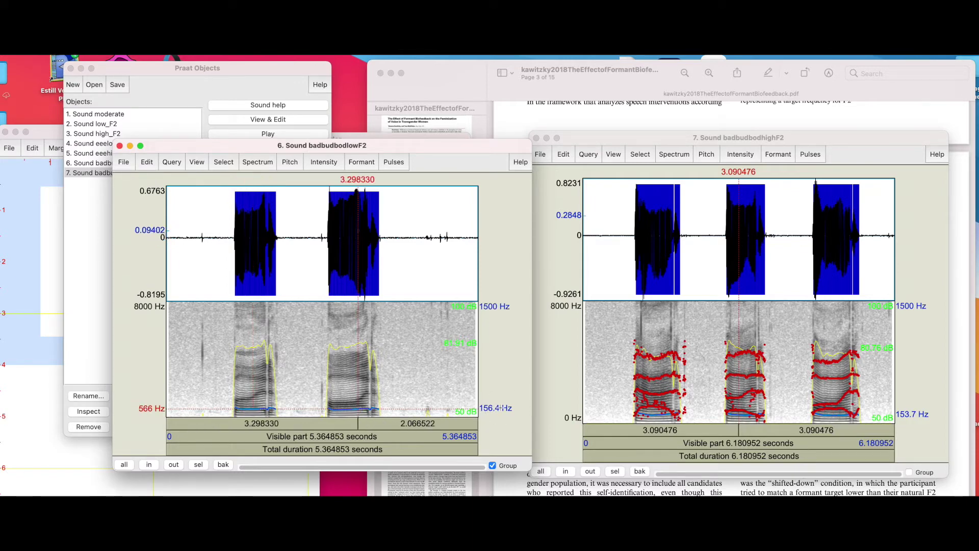
left_click(838, 417)
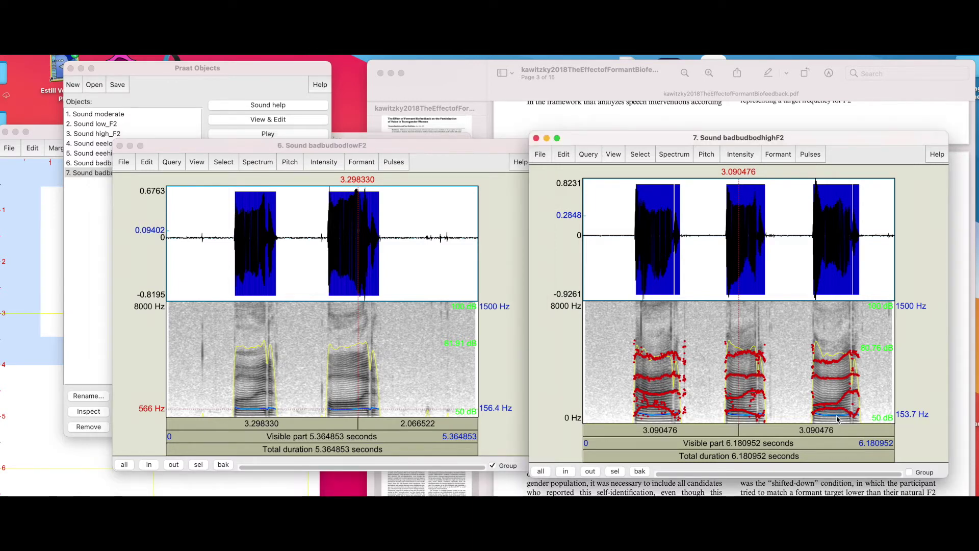
left_click(837, 417)
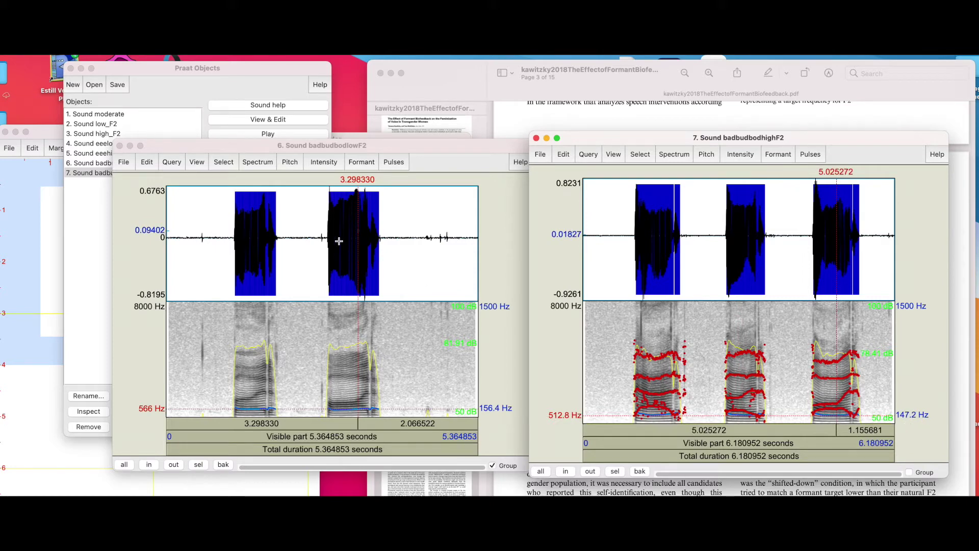
Step: Show formant tracks in the low-F2 editor and read vowel F2s of about 1279 and 993.7 Hz
left_click(351, 165)
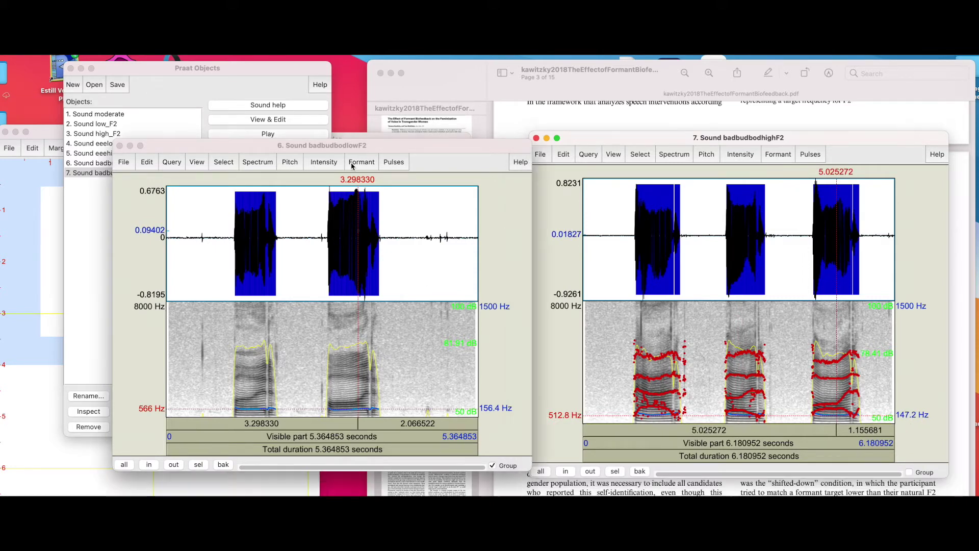
left_click(351, 166)
left_click(359, 173)
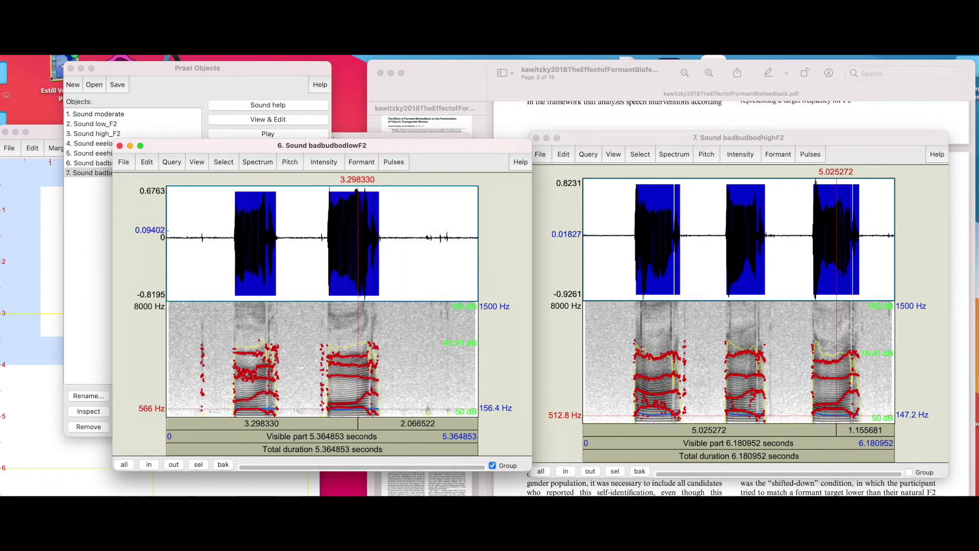
left_click(251, 400)
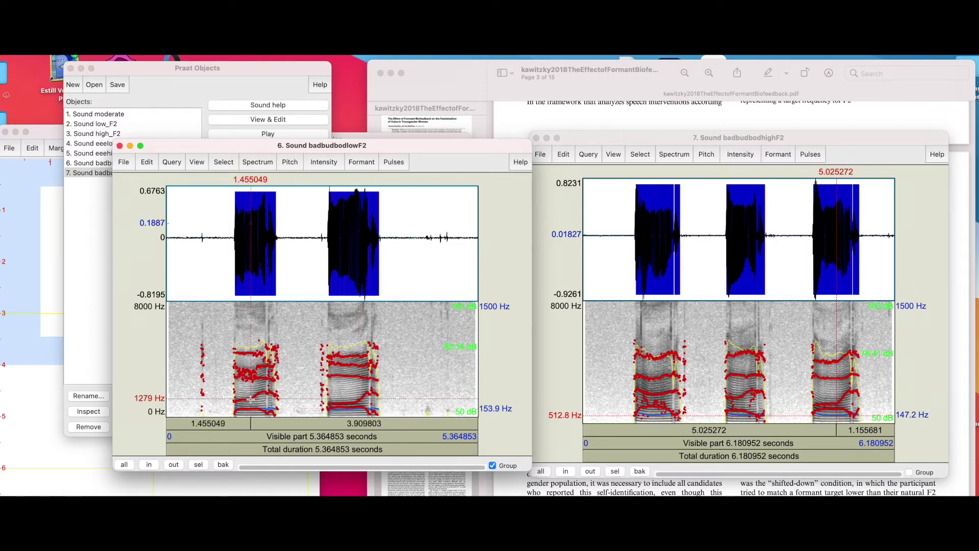
left_click(351, 404)
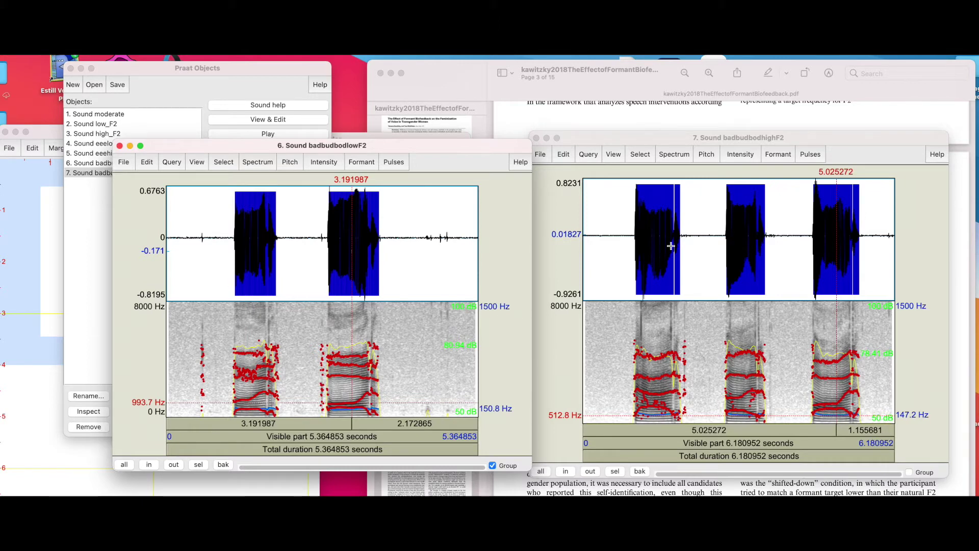
Step: Select the last two words of the high-F2 recording
left_click(833, 263)
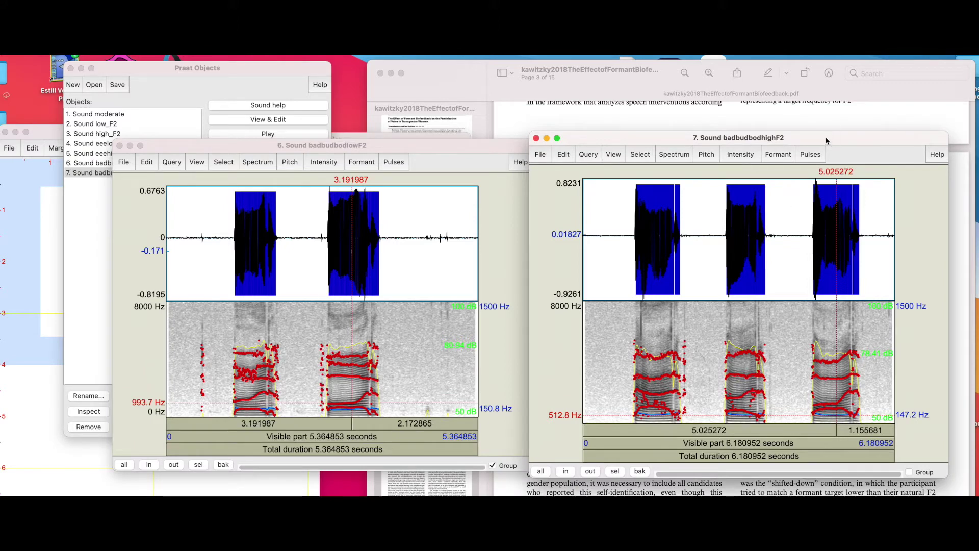
left_click(770, 263)
left_click_drag(769, 263, 870, 263)
Step: Reselect the high-F2 take's last two words, 2.653861–5.995222 s, and zoom to the selection
left_click(701, 254)
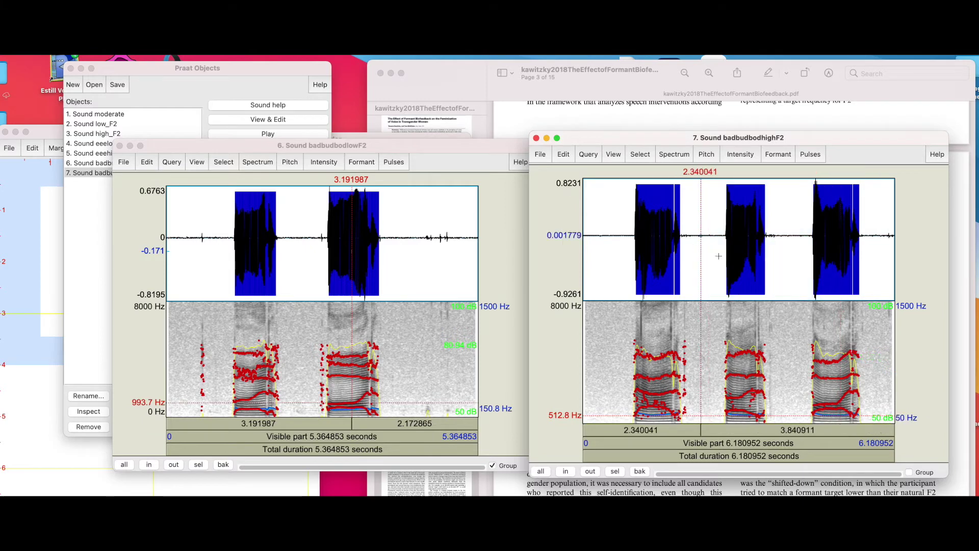
left_click_drag(842, 262, 713, 263)
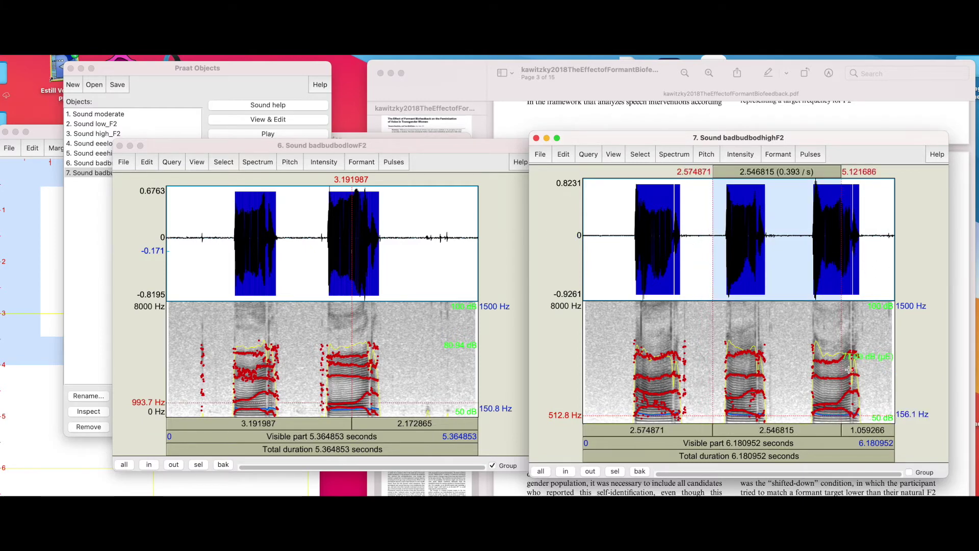
left_click(714, 262)
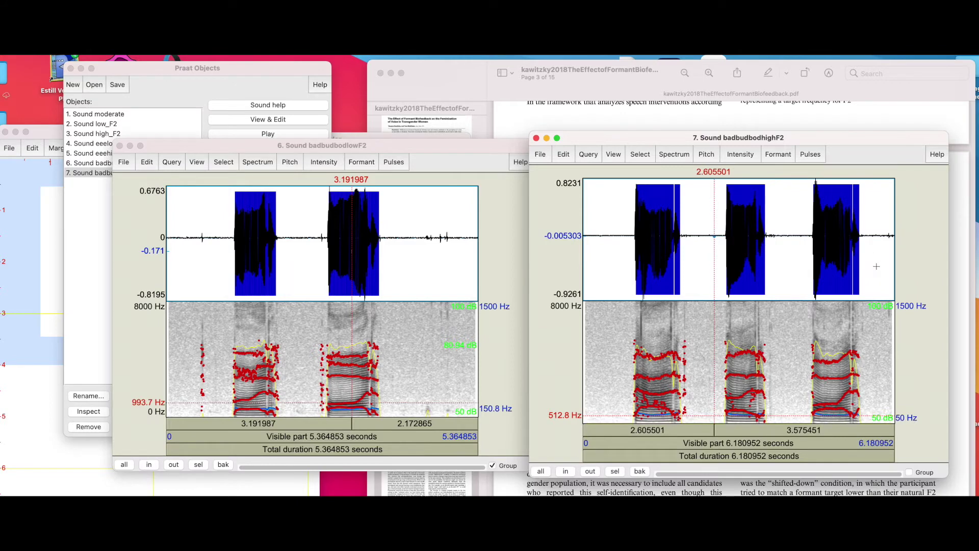
left_click_drag(716, 266, 844, 266)
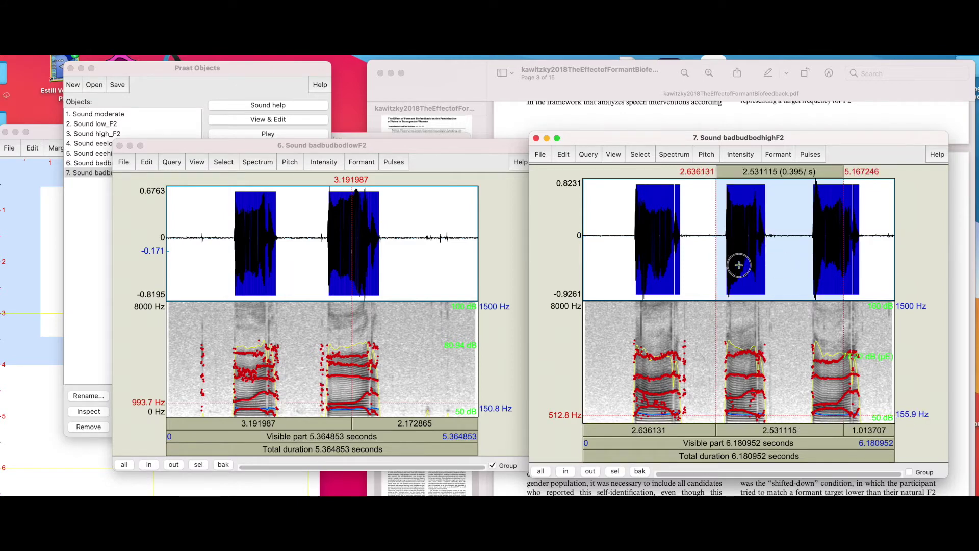
left_click_drag(717, 261, 886, 261)
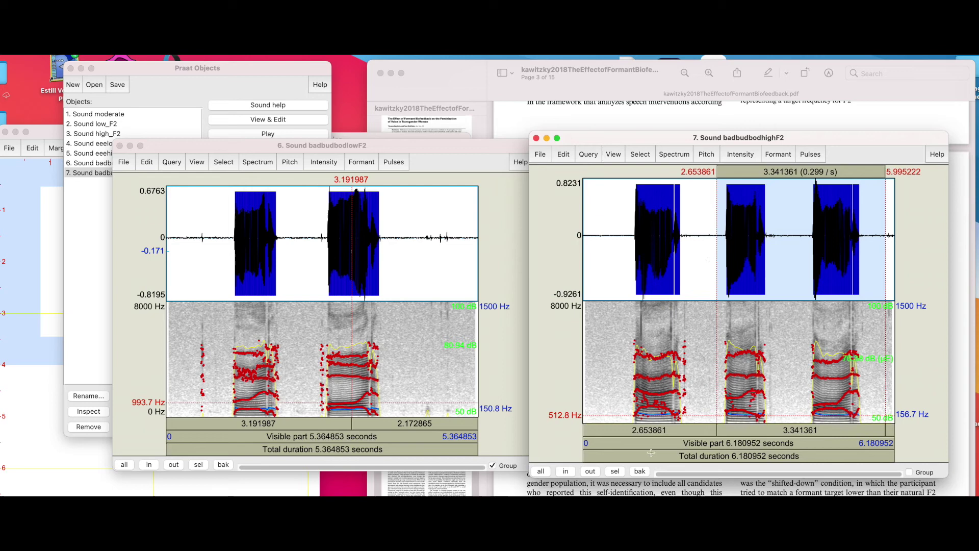
left_click(615, 472)
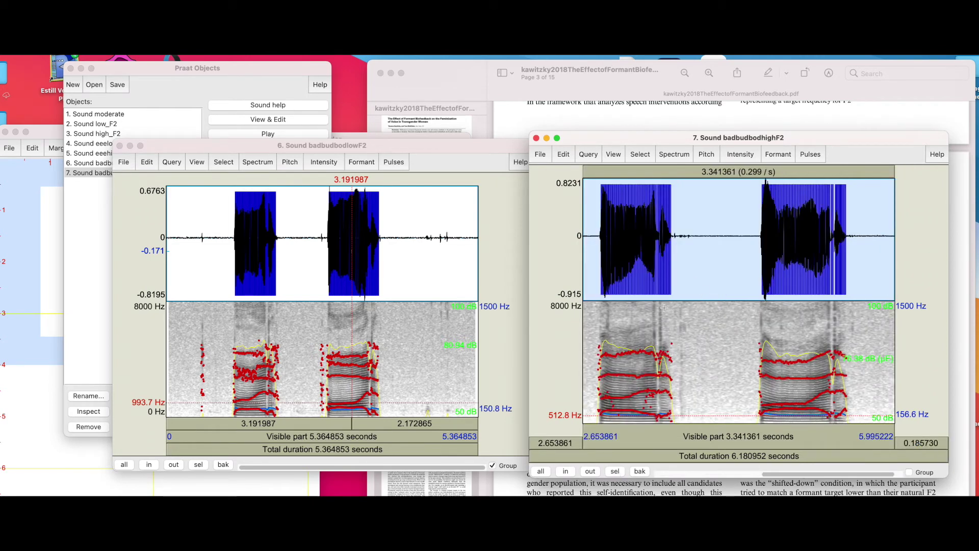
left_click(270, 440)
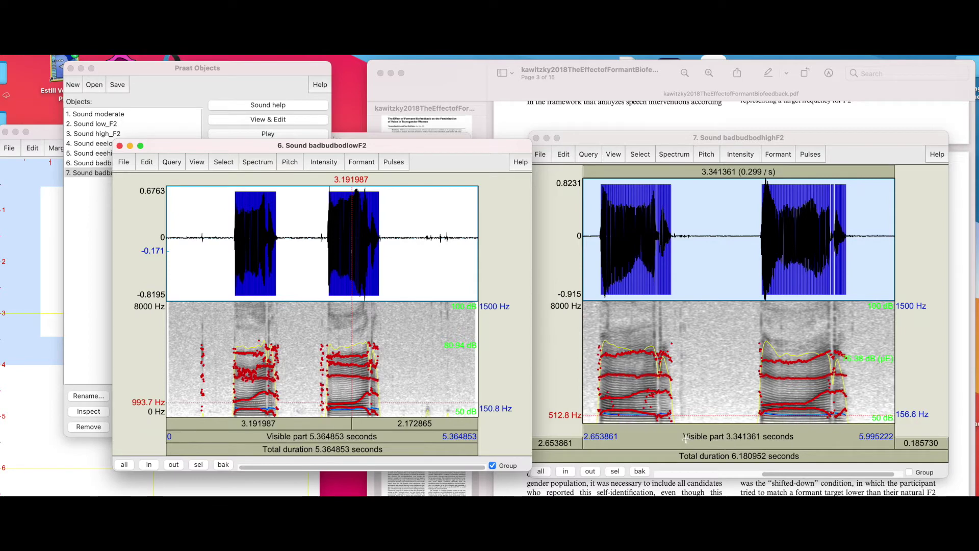
Step: Play the high-F2 take, then read F2s: low-F2 vowels 1279 and 1029 Hz, high-F2 vowels 1790 and 1286 Hz
left_click(594, 387)
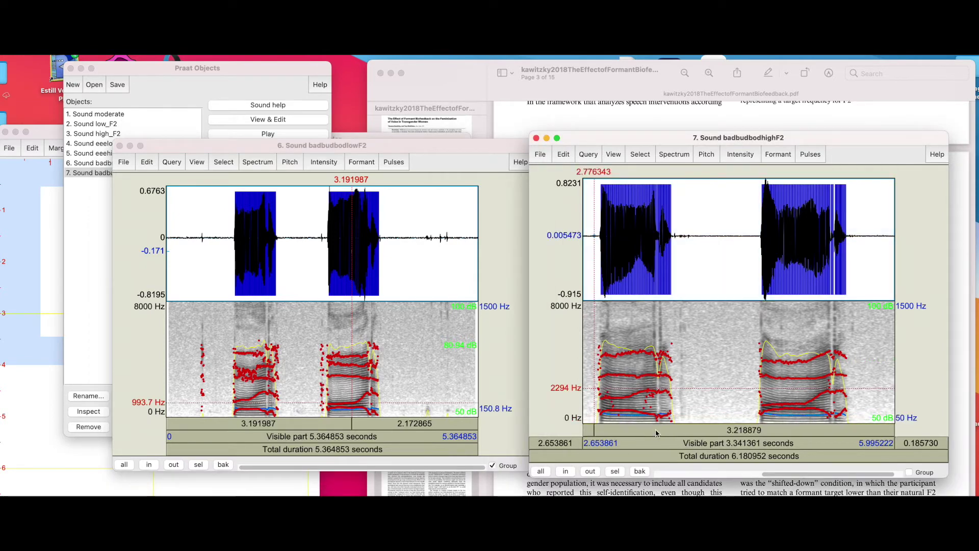
left_click(656, 432)
left_click(254, 402)
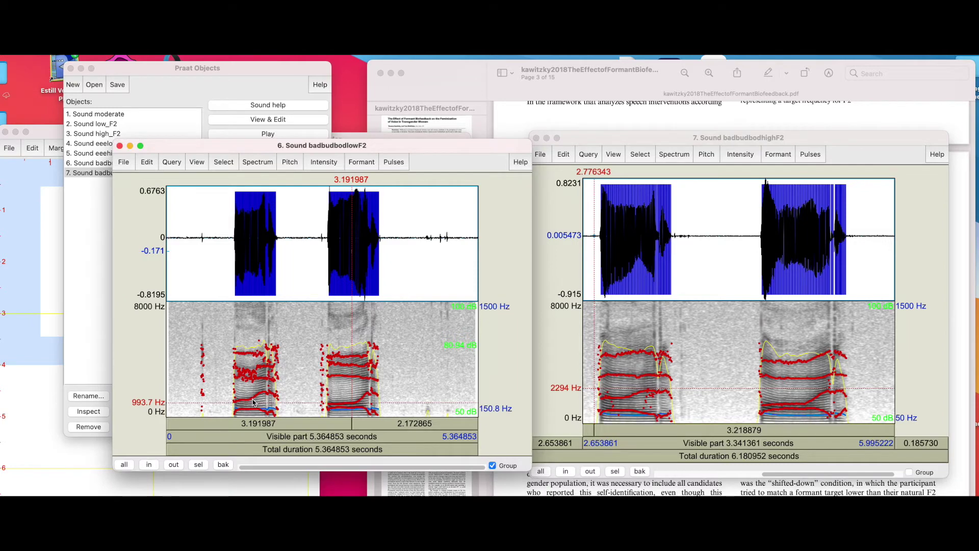
left_click(252, 402)
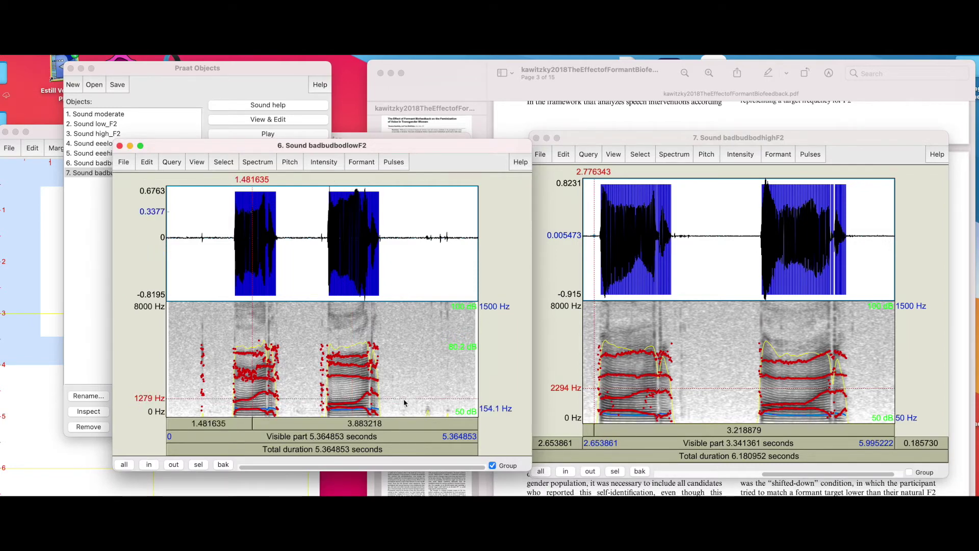
left_click(350, 406)
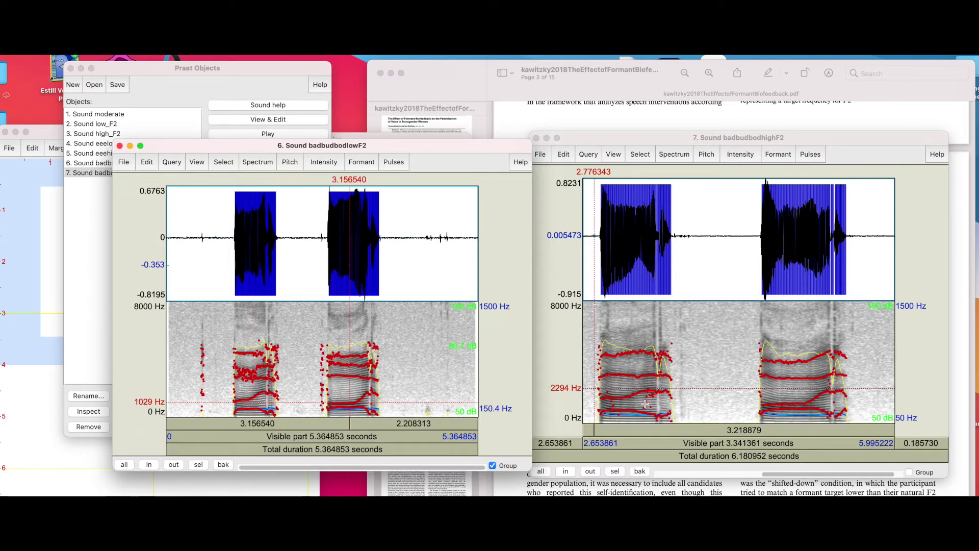
left_click(634, 401)
left_click(631, 400)
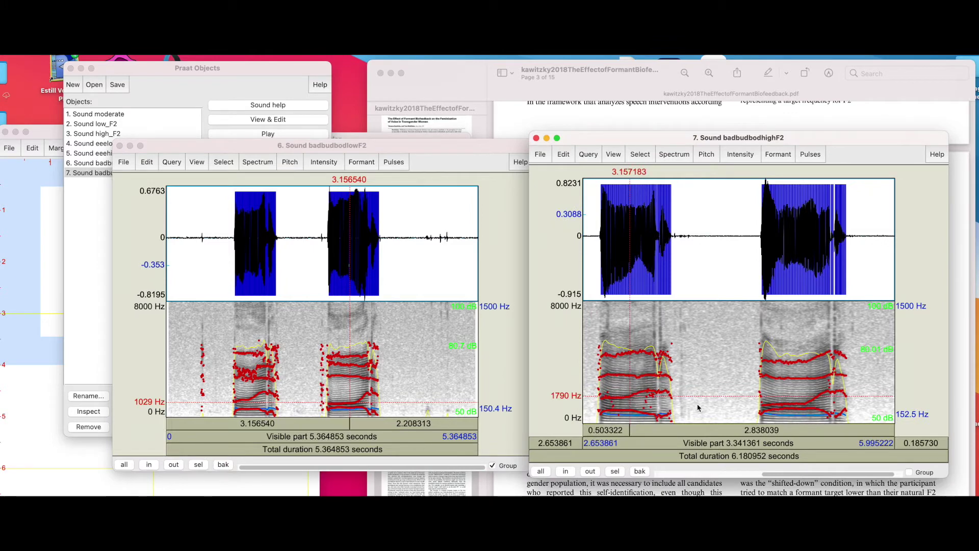
left_click(798, 403)
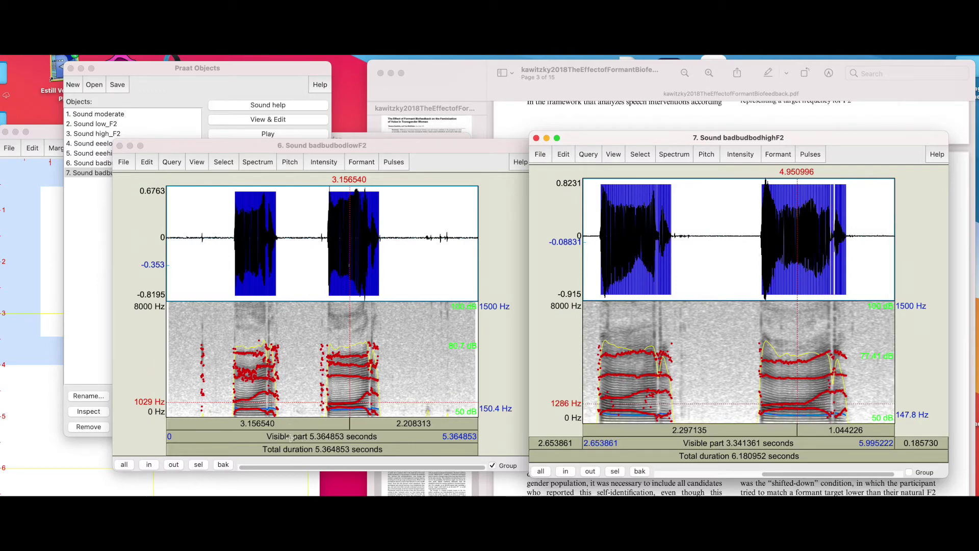
Step: Play the low-F2 recording and stop the playback early
left_click(286, 438)
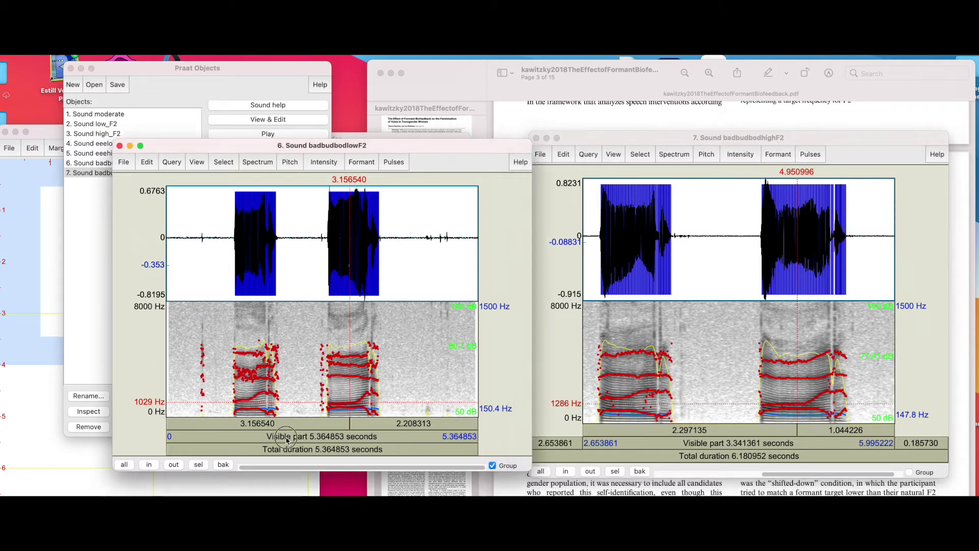
left_click(288, 440)
left_click(393, 432)
left_click(358, 162)
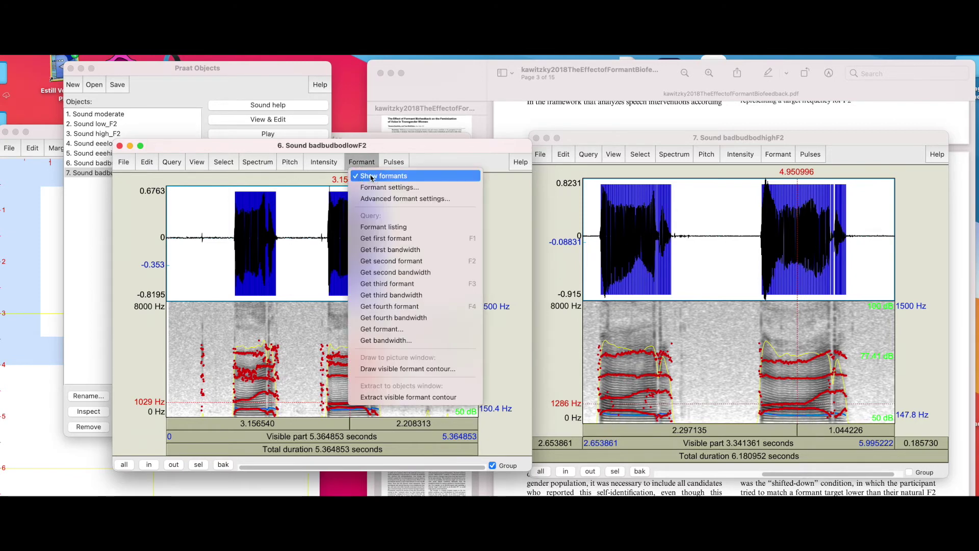
Step: Hide the formant tracks in both bad-bud-bod editors
left_click(370, 176)
left_click(780, 154)
left_click(796, 168)
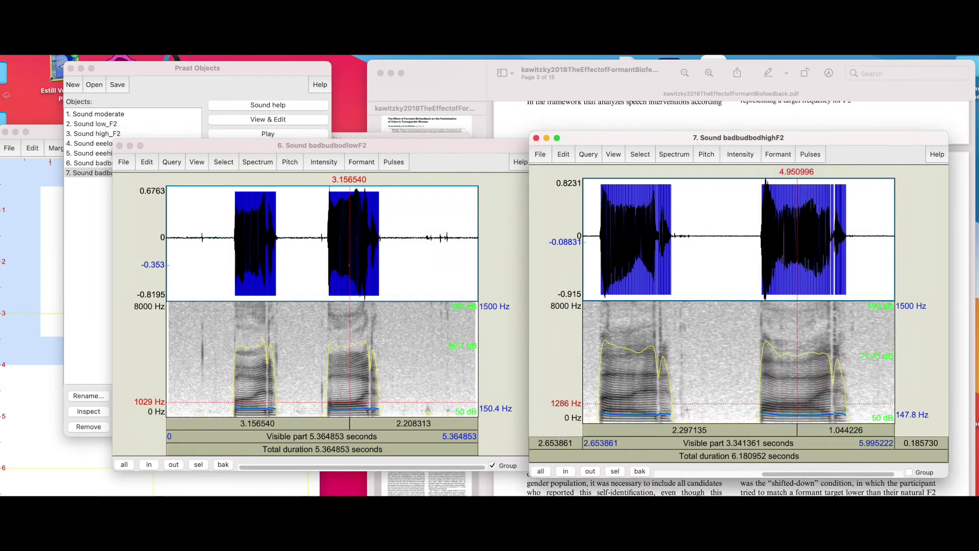
Step: Open eeelow_pitch and eeehigh_pitch in editors and arrange them side by side
left_click(92, 213)
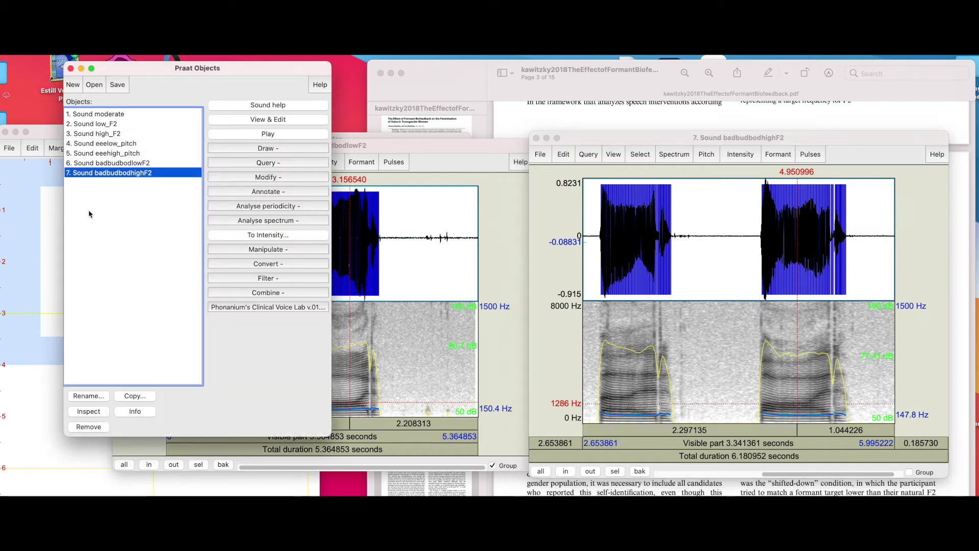
left_click(104, 146)
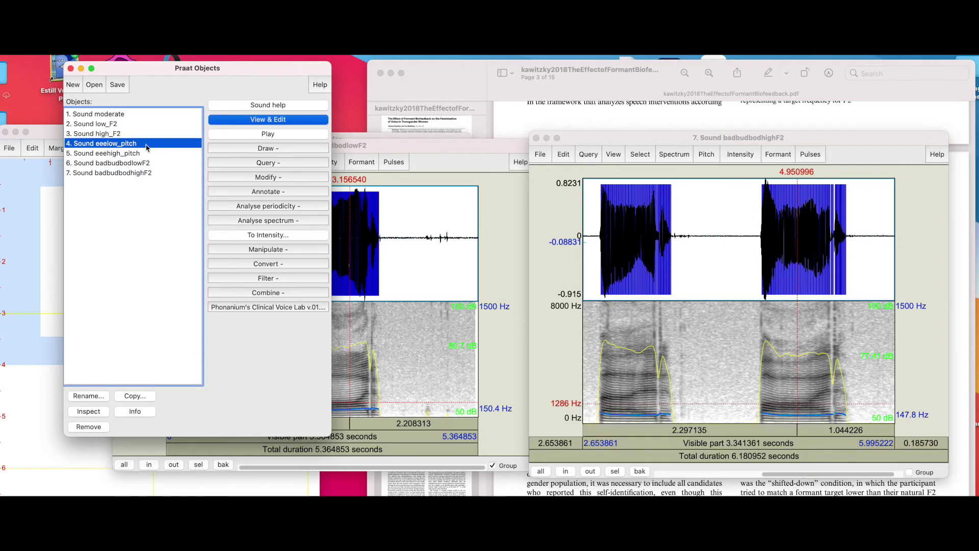
left_click(263, 123)
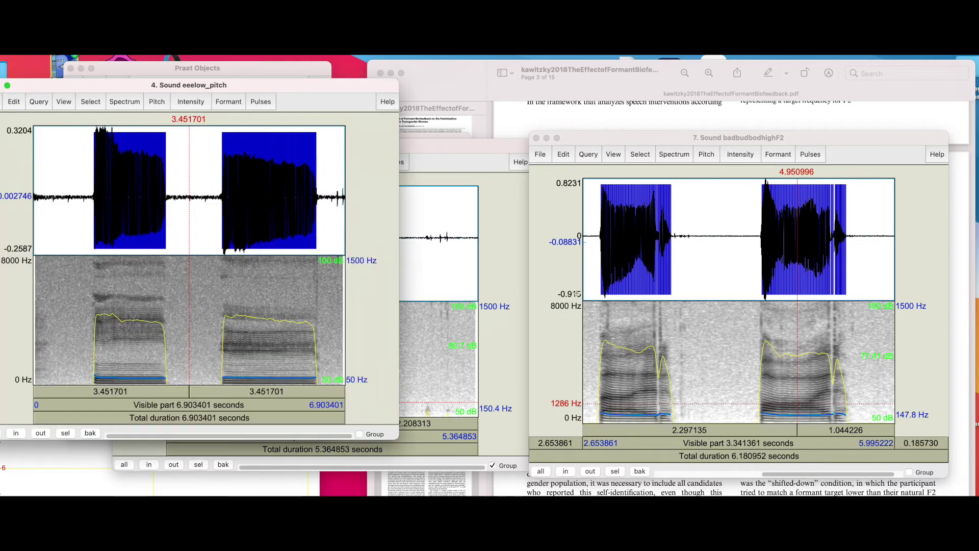
left_click_drag(273, 88, 547, 155)
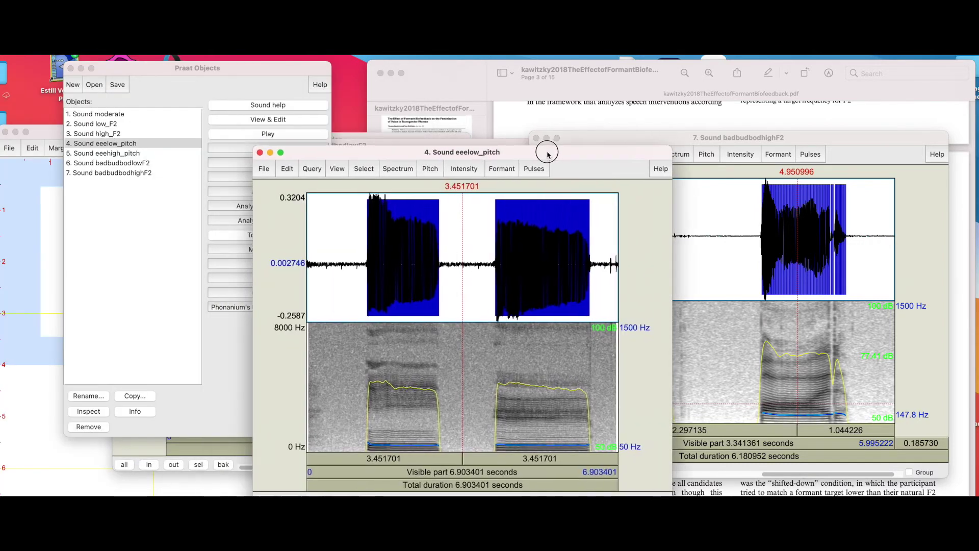
left_click(110, 157)
left_click(130, 154)
left_click(274, 124)
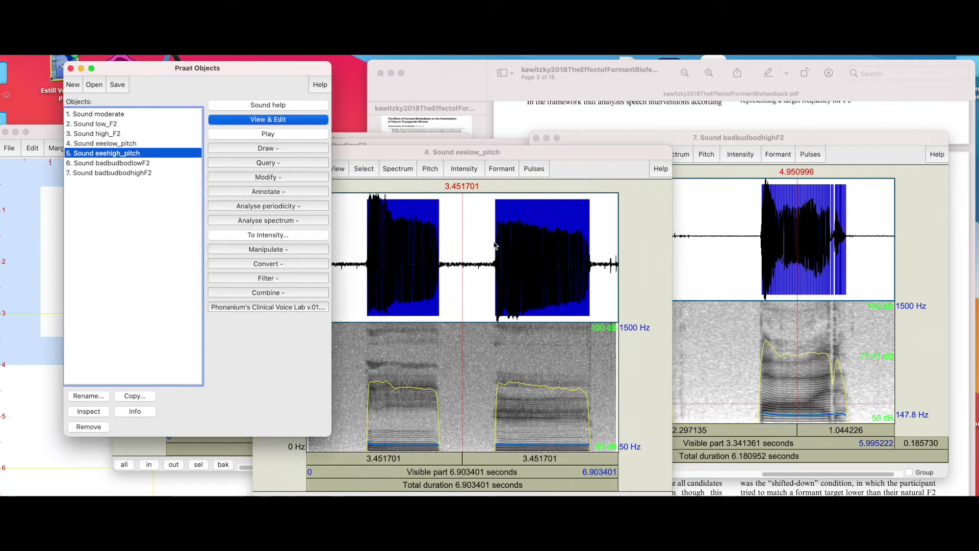
left_click_drag(583, 329, 783, 138)
left_click_drag(505, 156, 434, 140)
left_click_drag(598, 132, 525, 136)
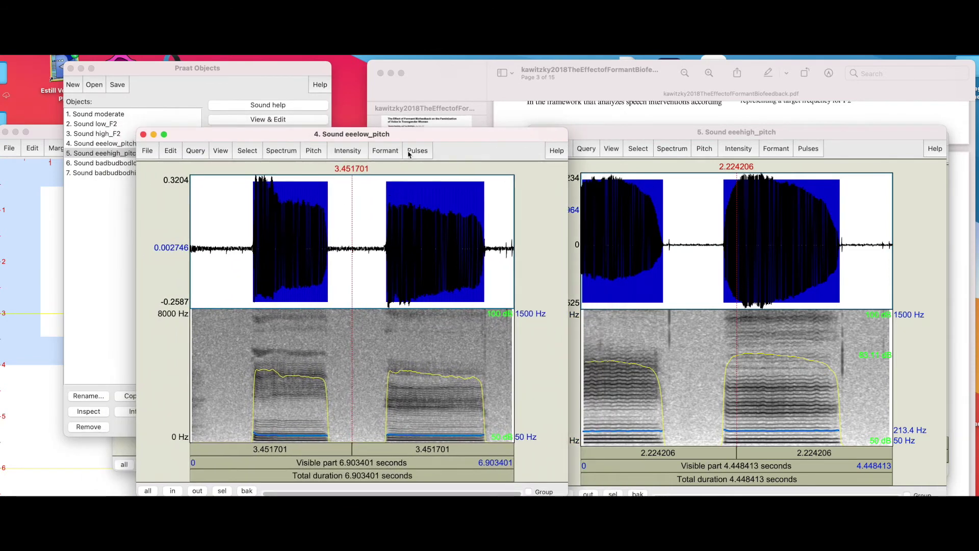
Step: Show formant tracks on both the eeelow_pitch and eeehigh_pitch spectrograms
left_click(382, 152)
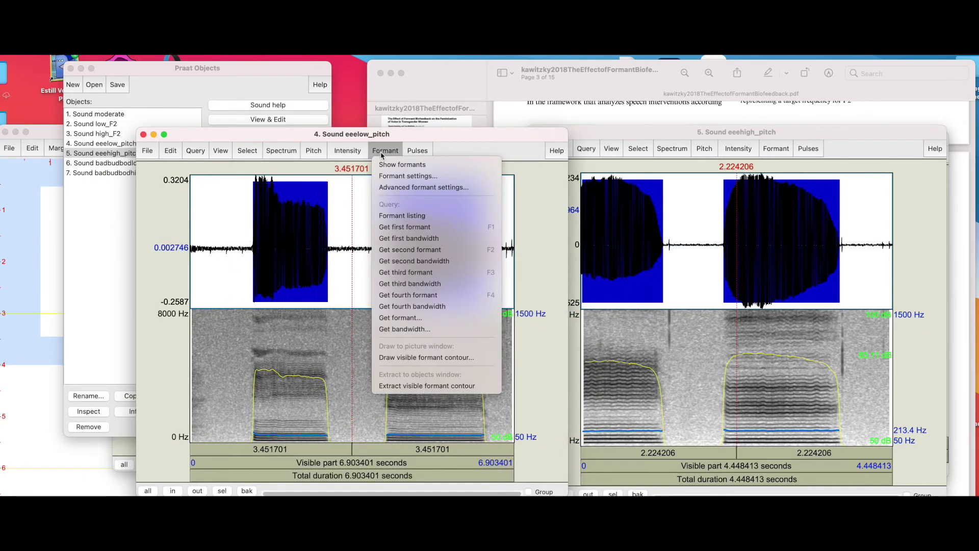
left_click(418, 169)
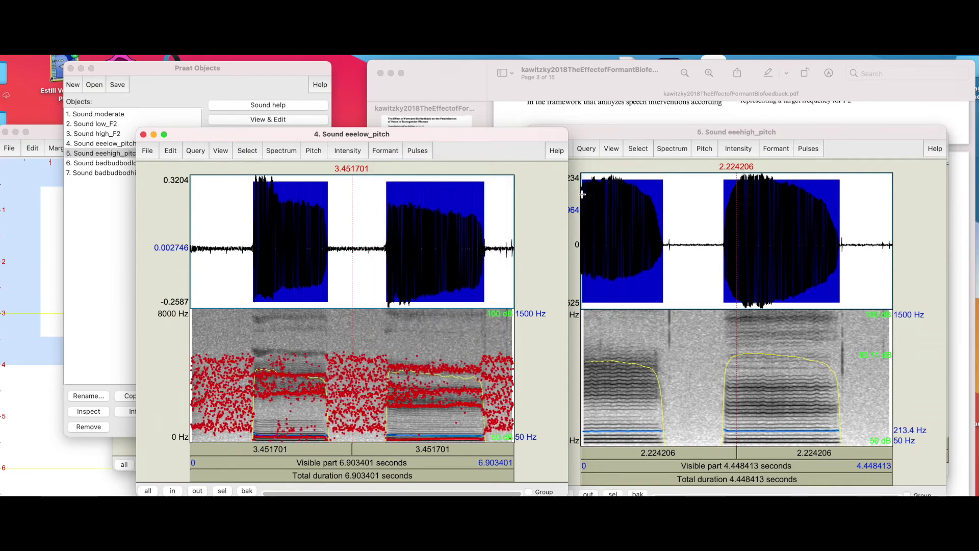
left_click(776, 149)
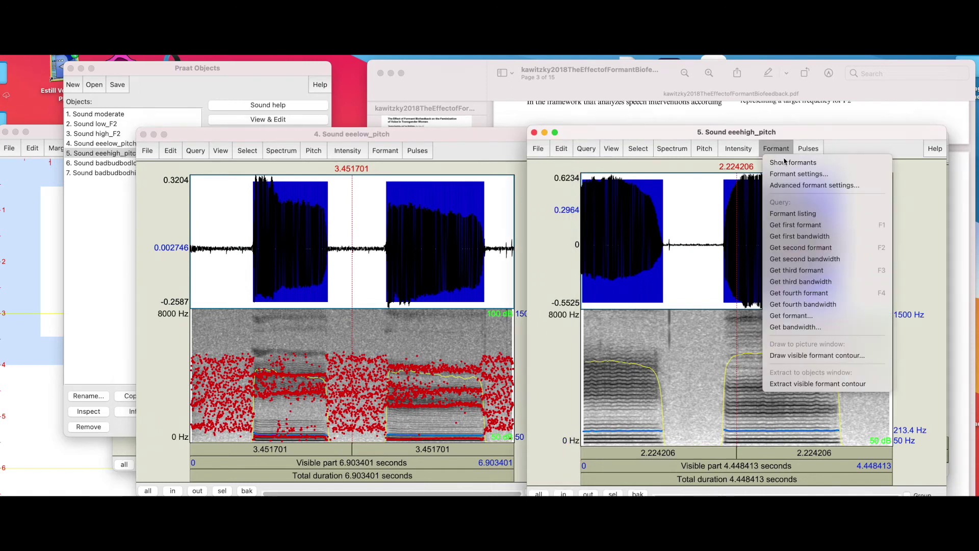
left_click(785, 163)
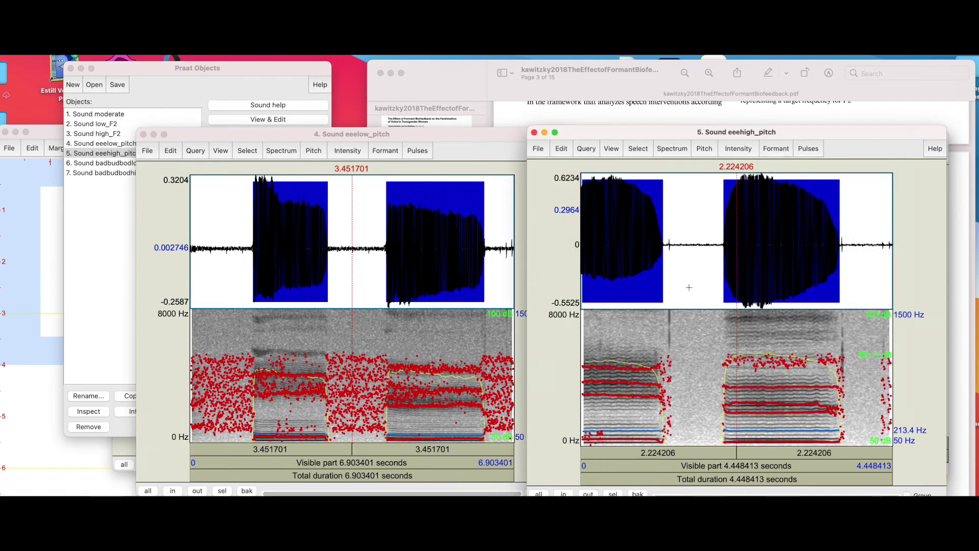
left_click(434, 134)
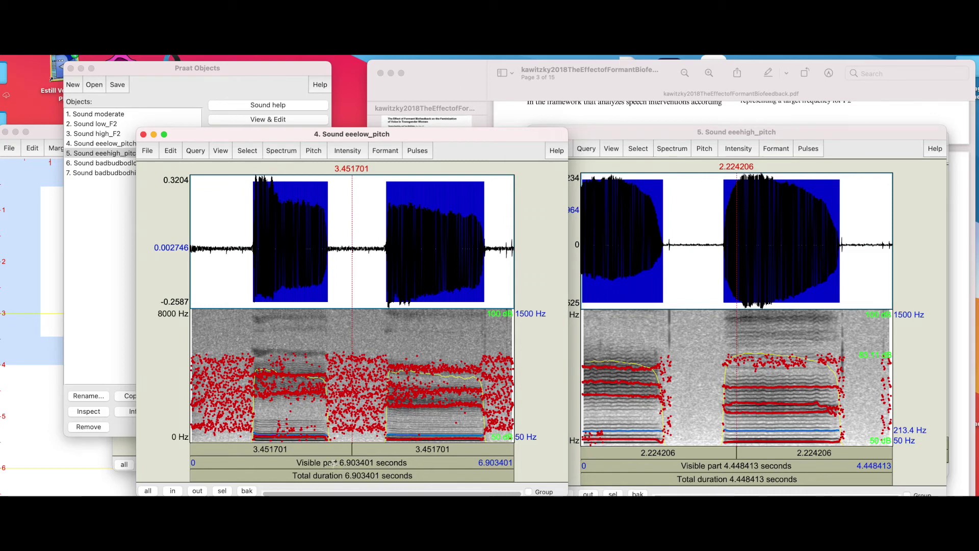
Step: Play eeelow_pitch and read frequencies in its two ee vowels, pitch about 134 Hz
left_click(332, 464)
left_click(288, 395)
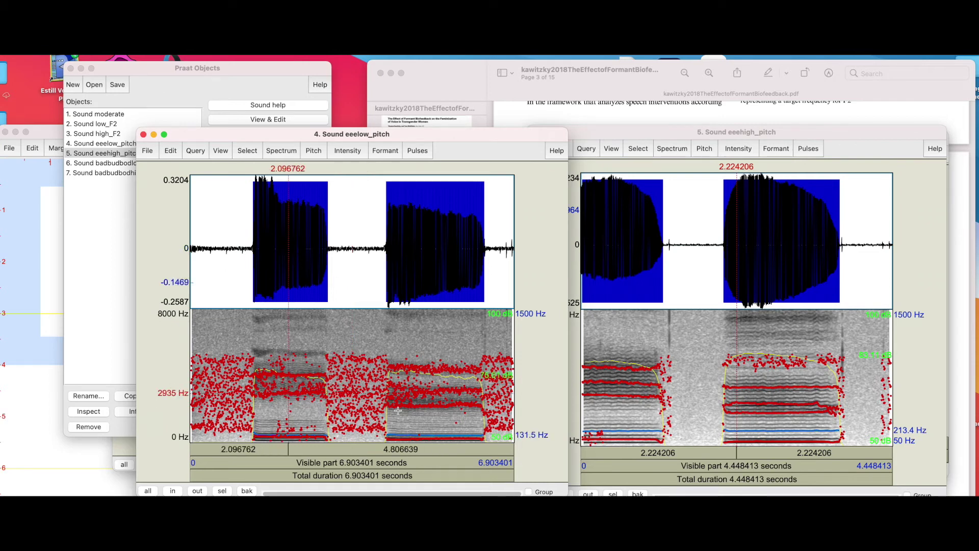
left_click(436, 405)
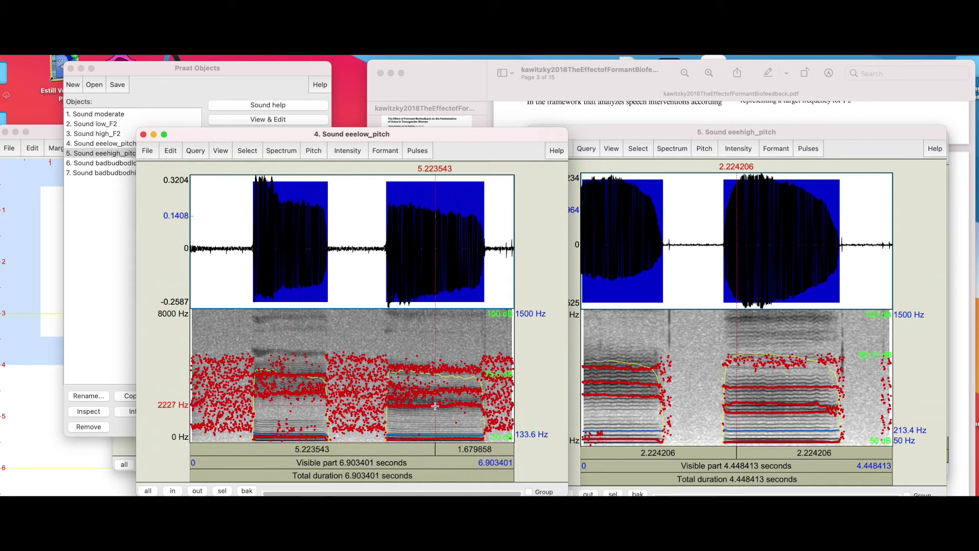
left_click(271, 464)
left_click(413, 435)
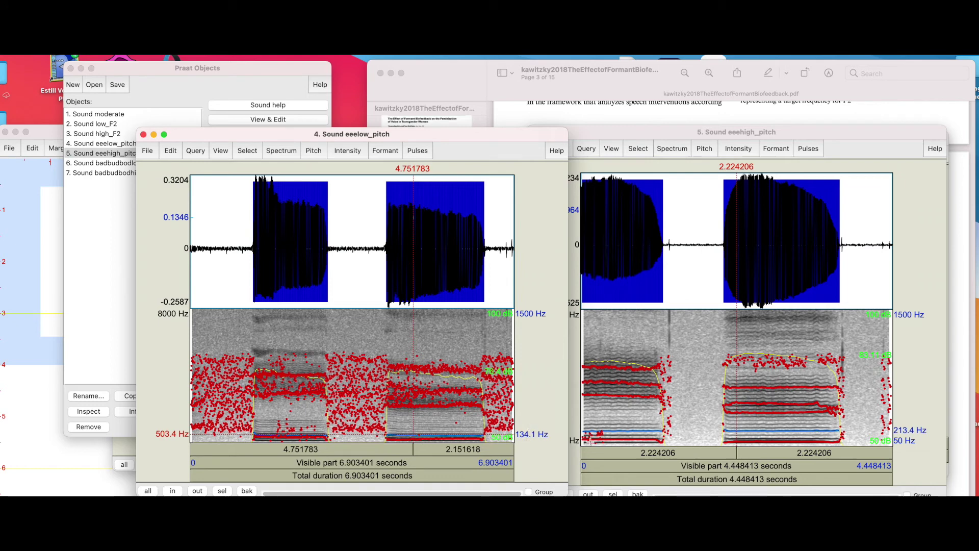
left_click(628, 432)
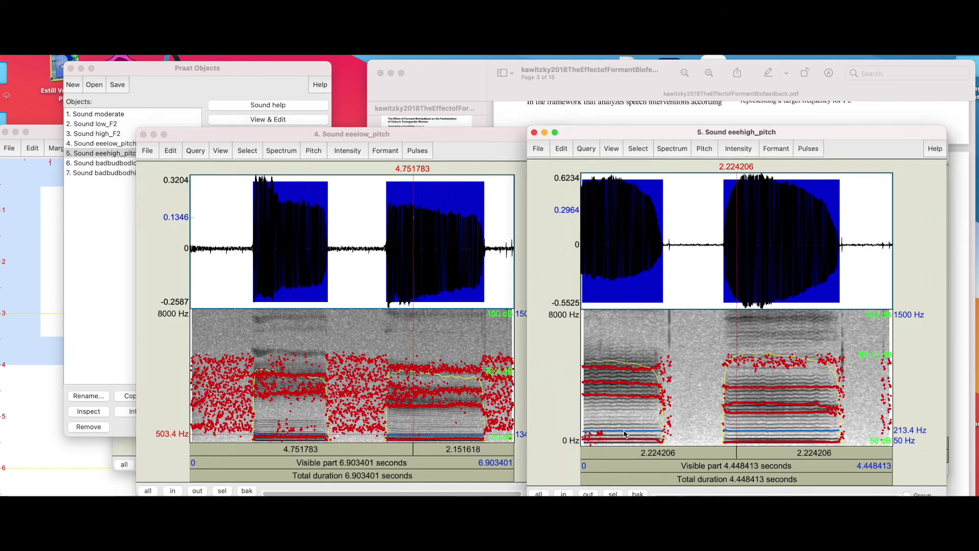
Step: Read F2 in the eeehigh_pitch vowels, about 1966 Hz at 2.70 s
left_click(623, 434)
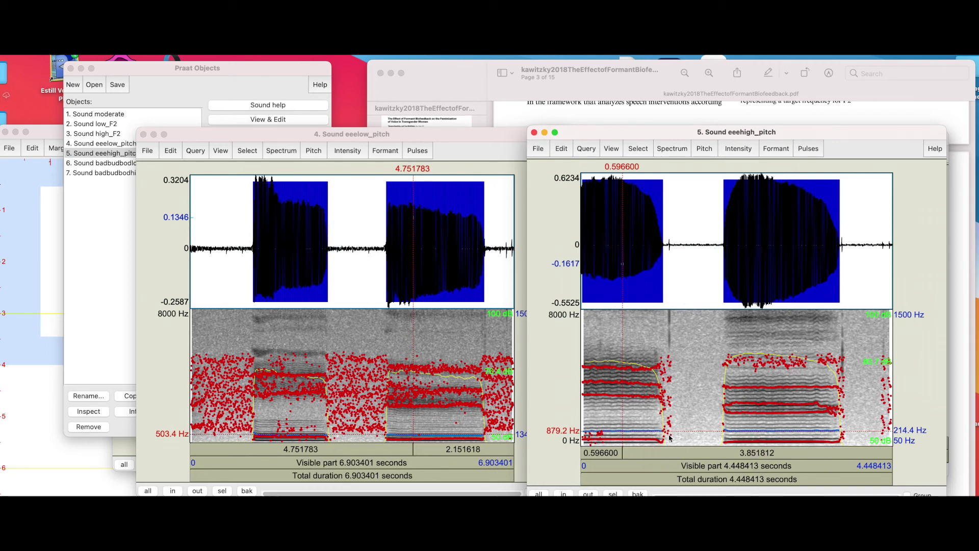
left_click(613, 399)
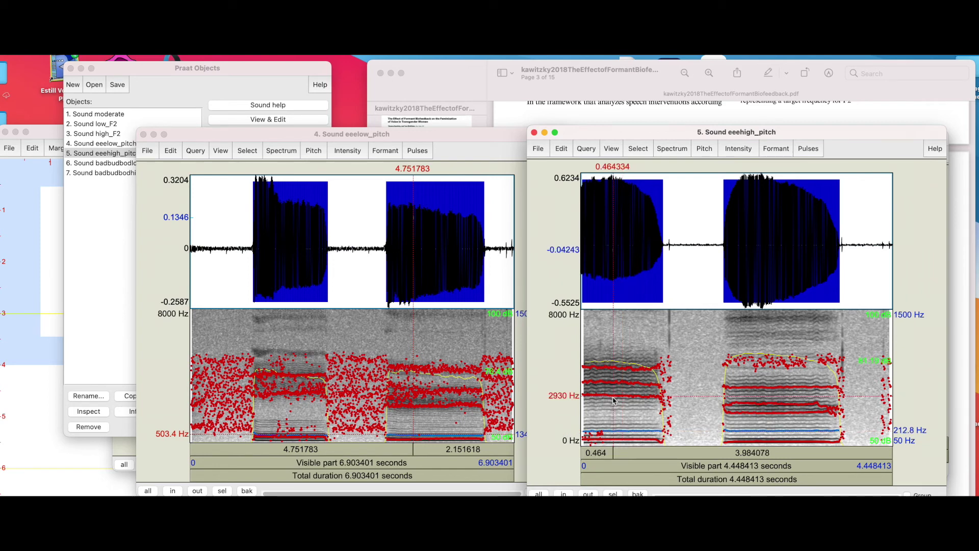
left_click(613, 397)
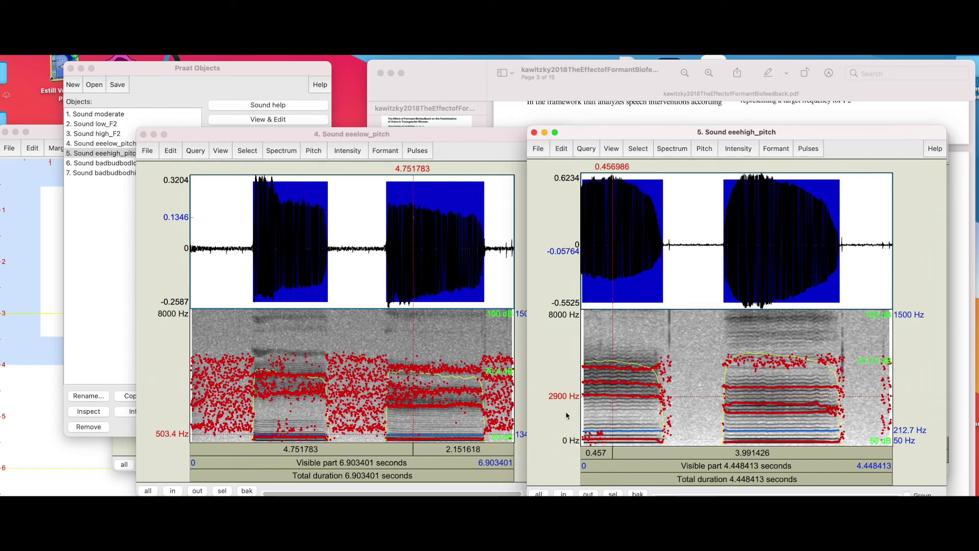
left_click(781, 416)
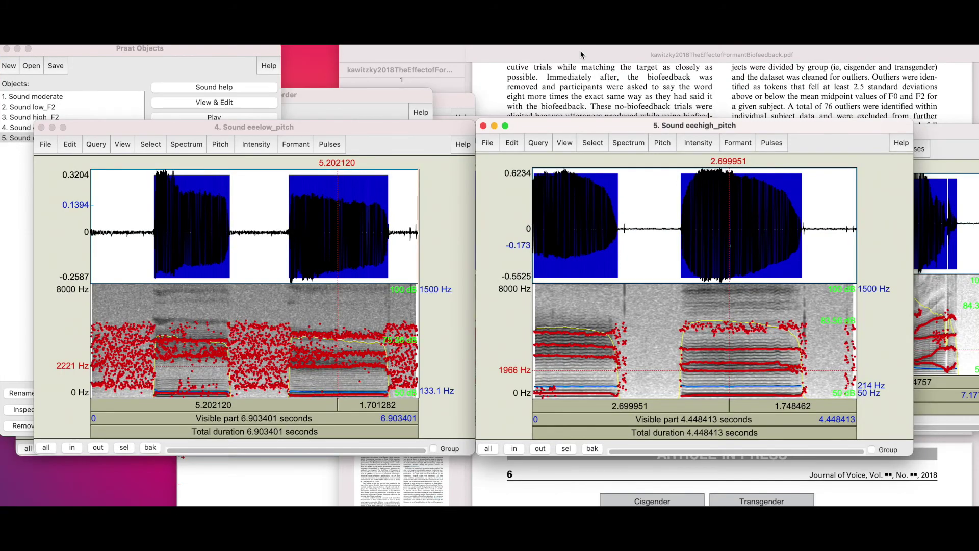
Step: Bring the formant biofeedback article forward in Preview and scroll to the page 15 References
left_click(581, 54)
scroll(565, 295, "down", 2)
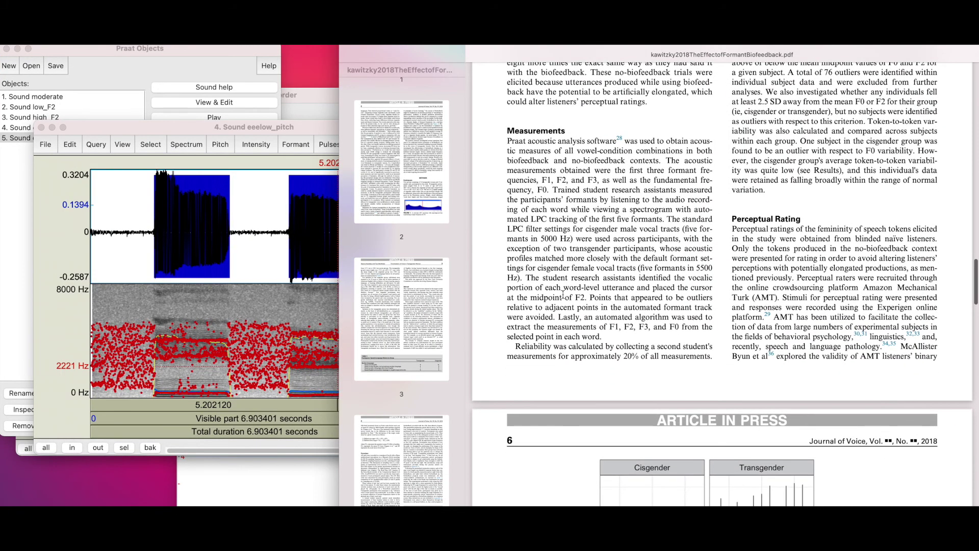
scroll(566, 295, "down", 20)
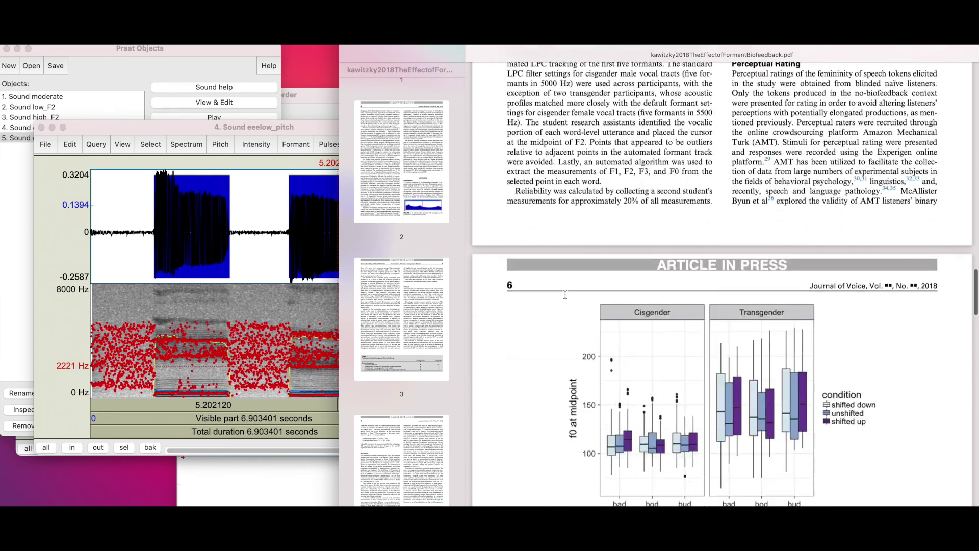
scroll(565, 294, "down", 15)
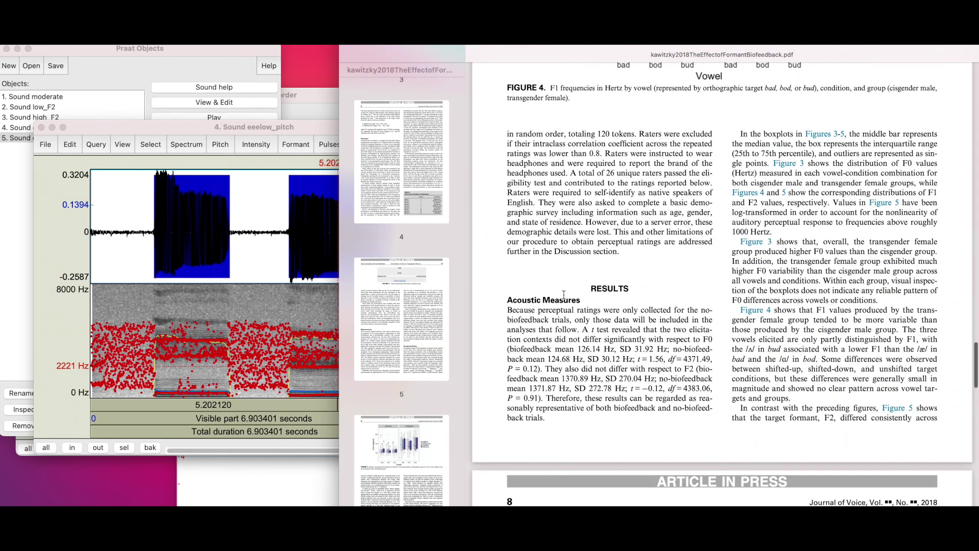
scroll(566, 299, "down", 12)
scroll(569, 307, "down", 20)
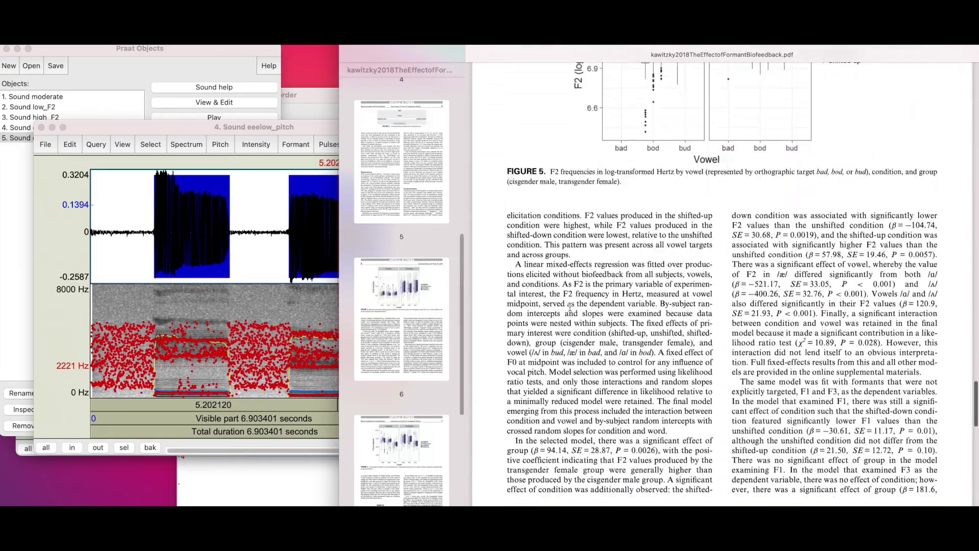
scroll(571, 308, "down", 20)
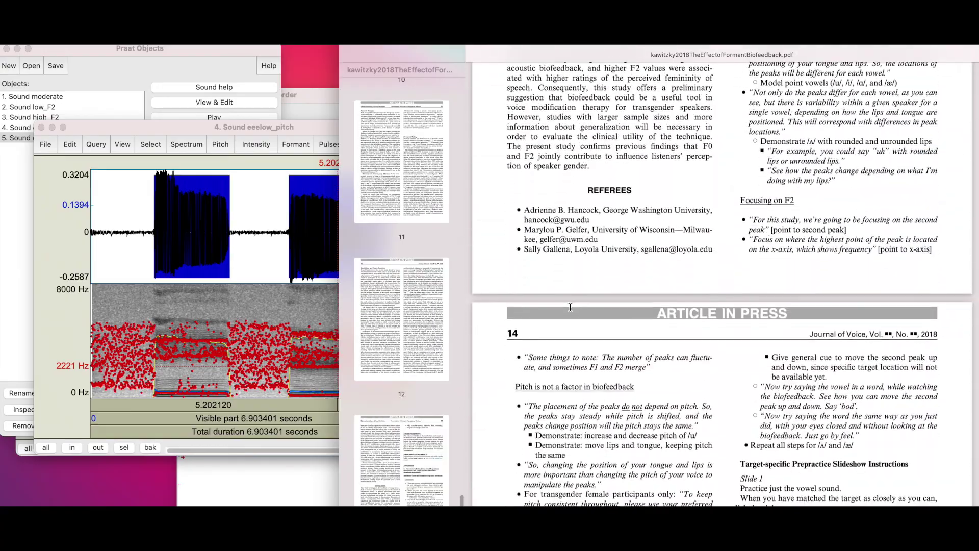
scroll(570, 307, "up", 1)
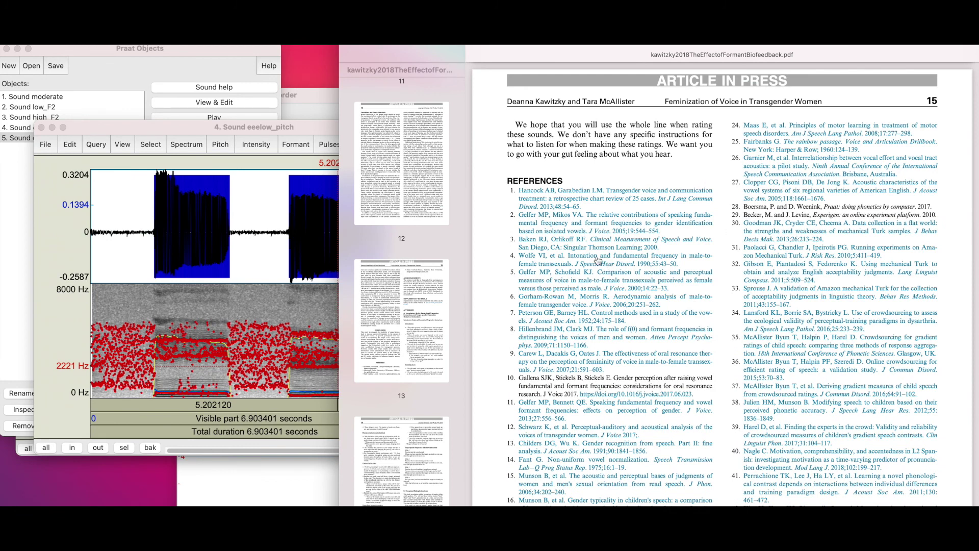
Step: Highlight references 2 and 10 in the list, then clear the selection
left_click_drag(517, 214, 713, 233)
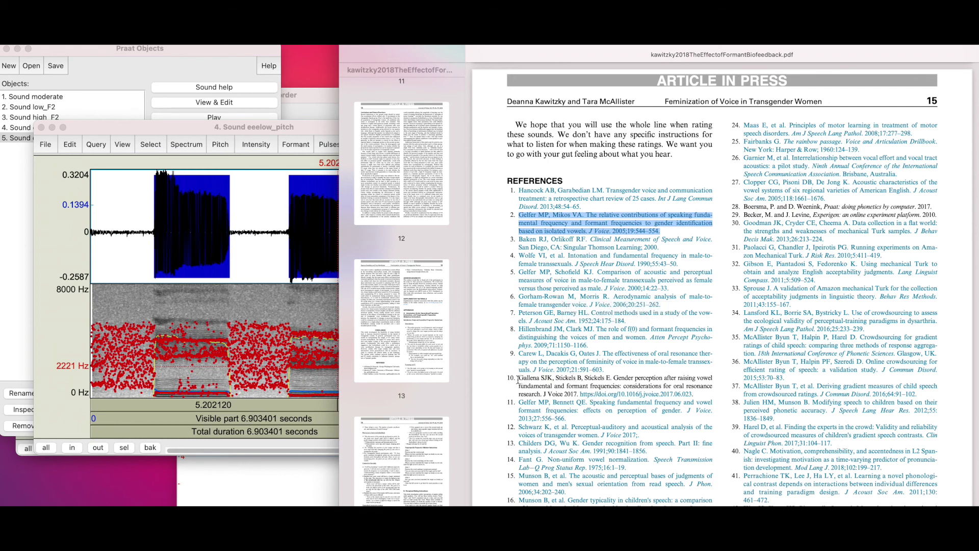
left_click_drag(518, 379, 577, 393)
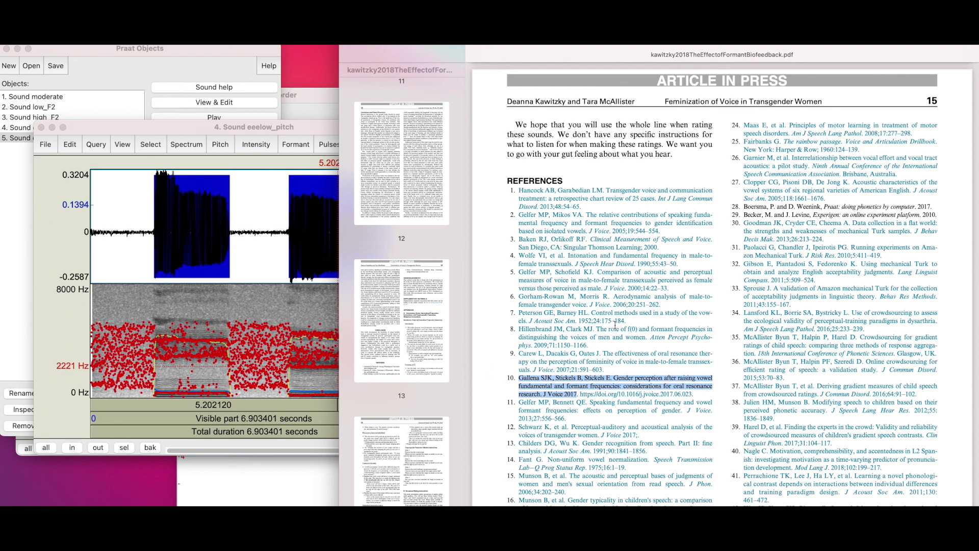
left_click(511, 324)
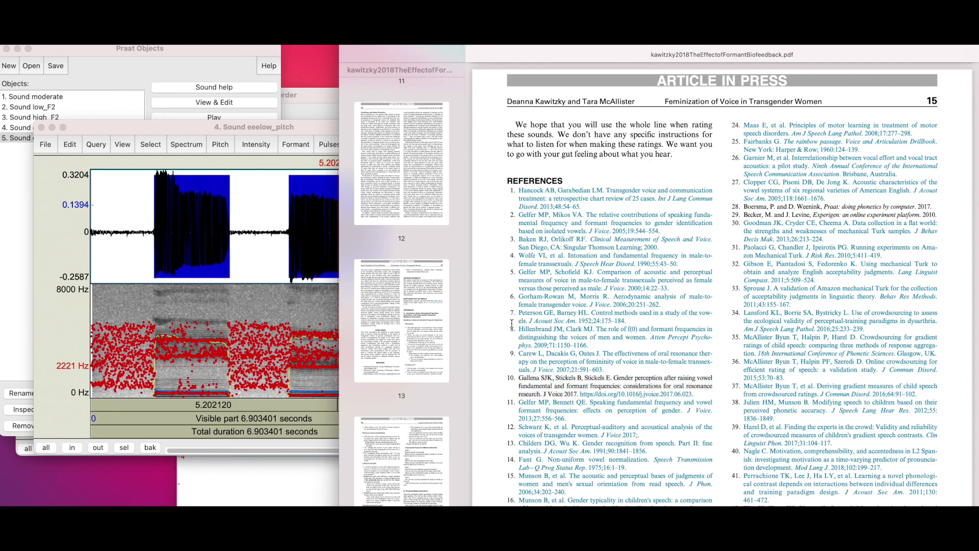